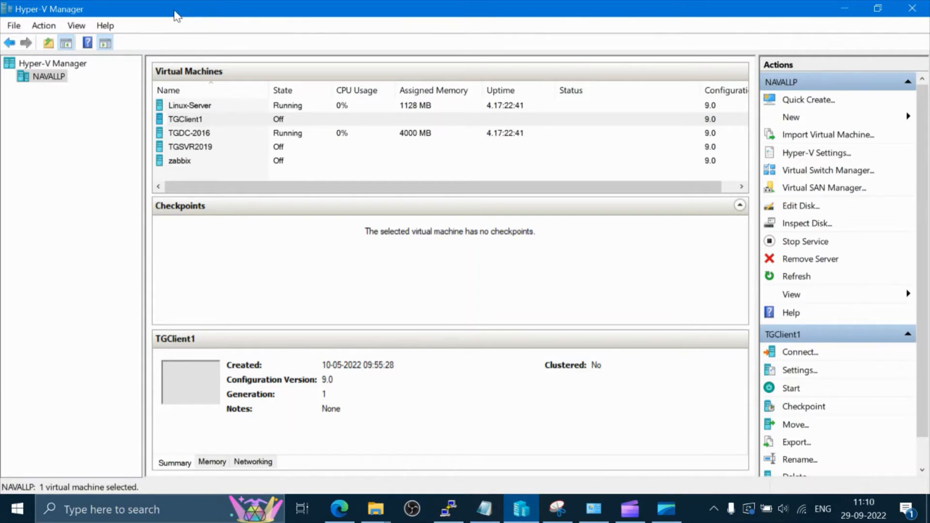
pyautogui.click(186, 120)
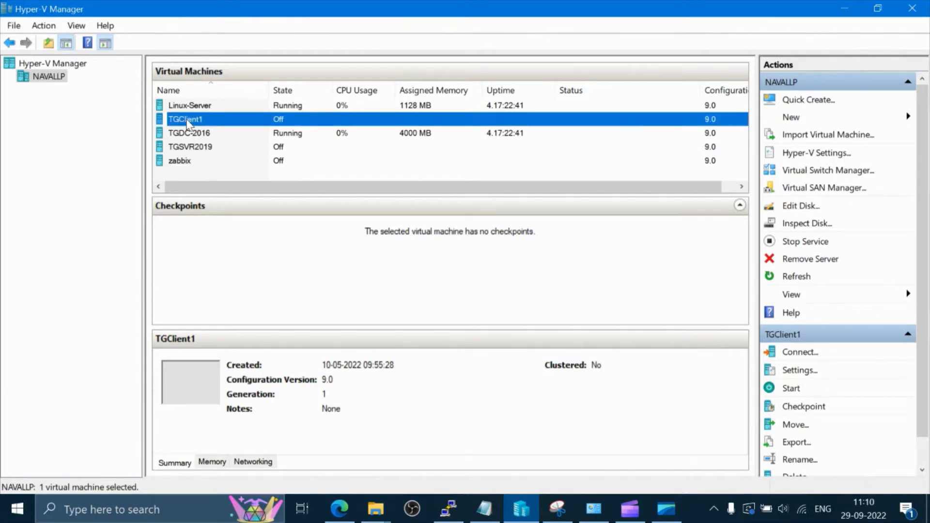
pyautogui.click(191, 153)
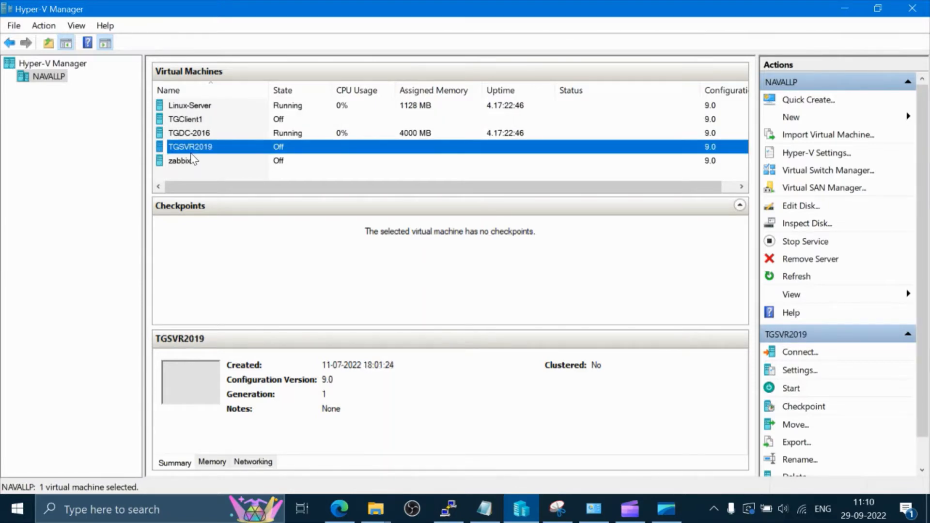
pyautogui.click(191, 119)
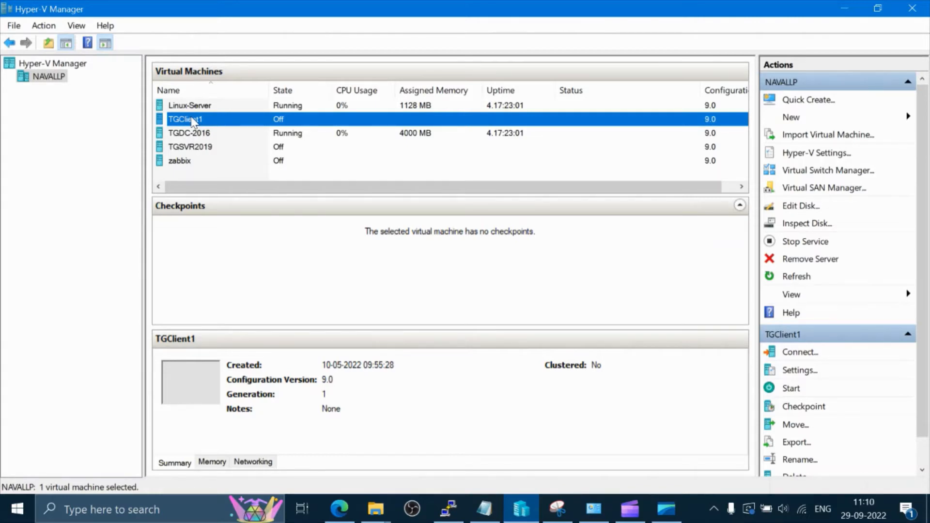
# Create a new virtual switch of the Private type in the Virtual Switch Manager
pyautogui.click(819, 175)
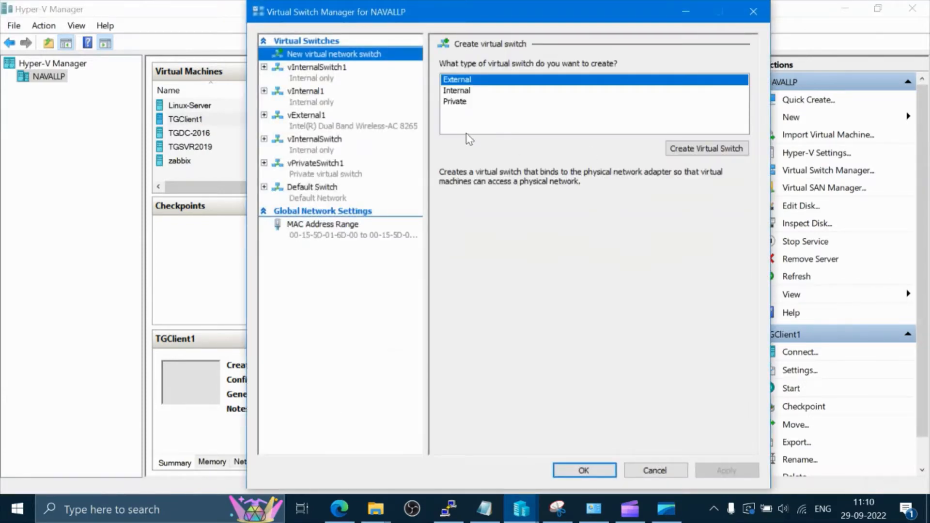
pyautogui.click(453, 91)
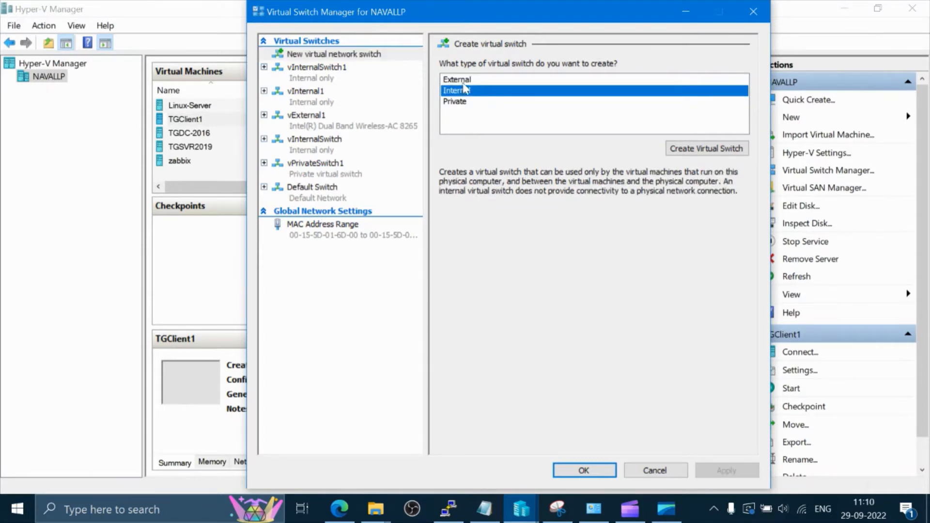
pyautogui.click(464, 83)
pyautogui.click(461, 103)
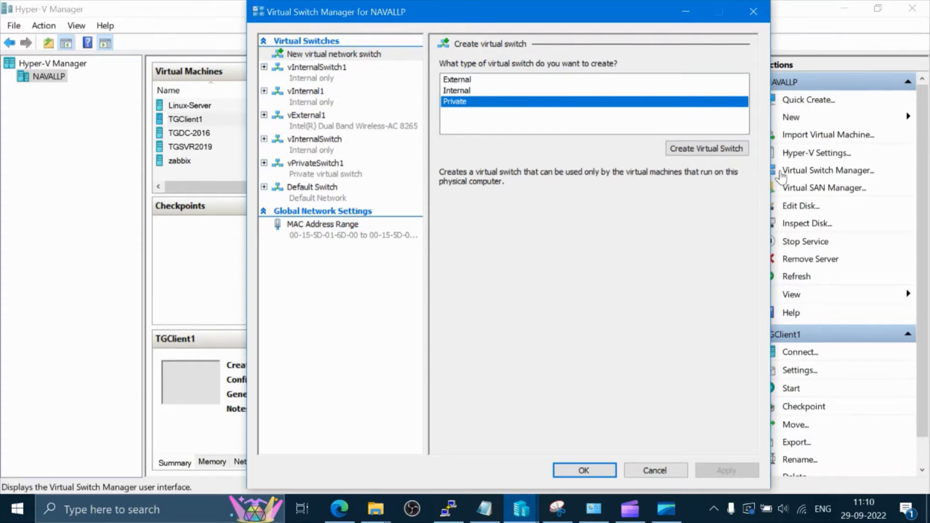
pyautogui.click(708, 149)
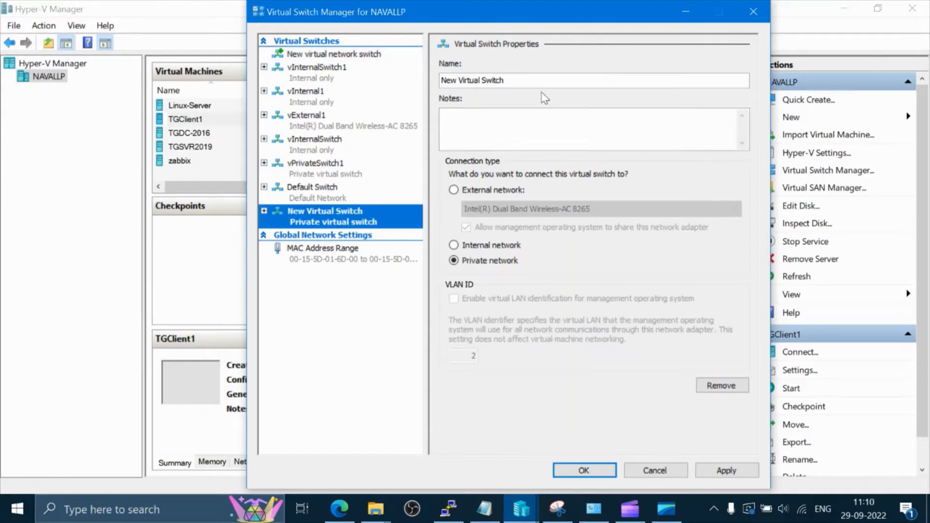
# Name the new private switch vPrivate10, enter vPrivate10 as its notes, and save the switch configuration
pyautogui.click(519, 77)
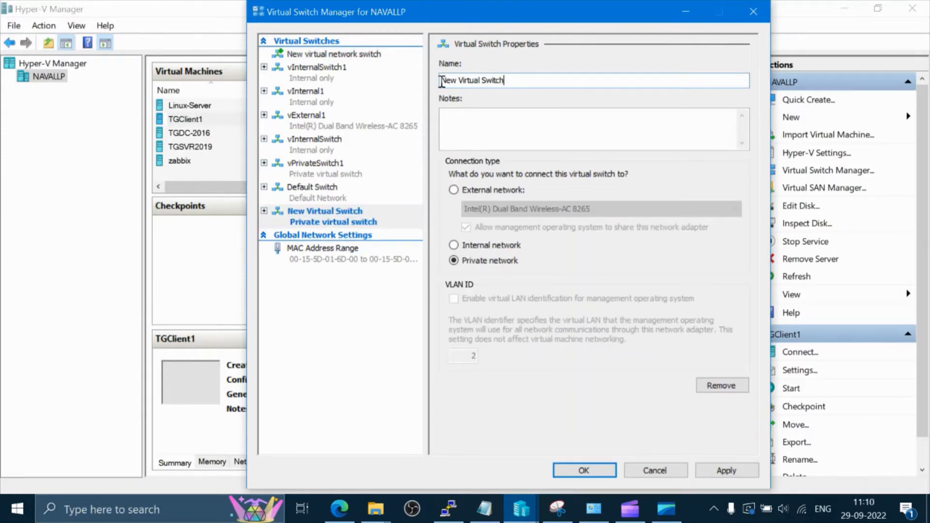
pyautogui.hotkey('ctrl', 'a')
pyautogui.write('vPrivate')
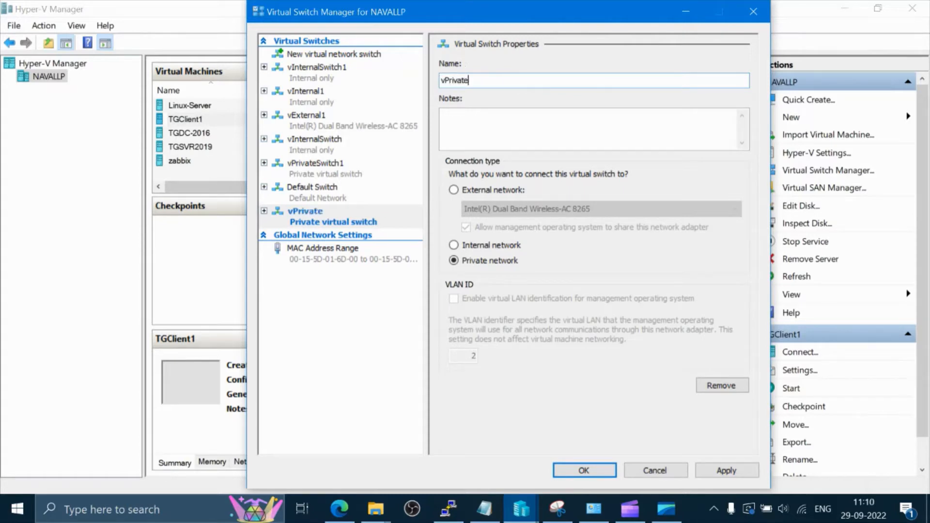
pyautogui.write('10')
pyautogui.click(474, 117)
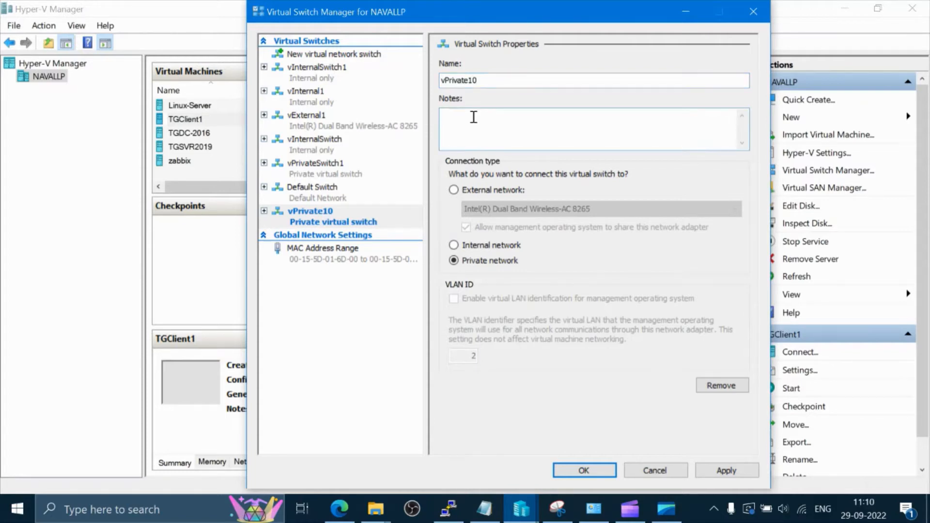
pyautogui.write('vPrivate10')
pyautogui.click(727, 471)
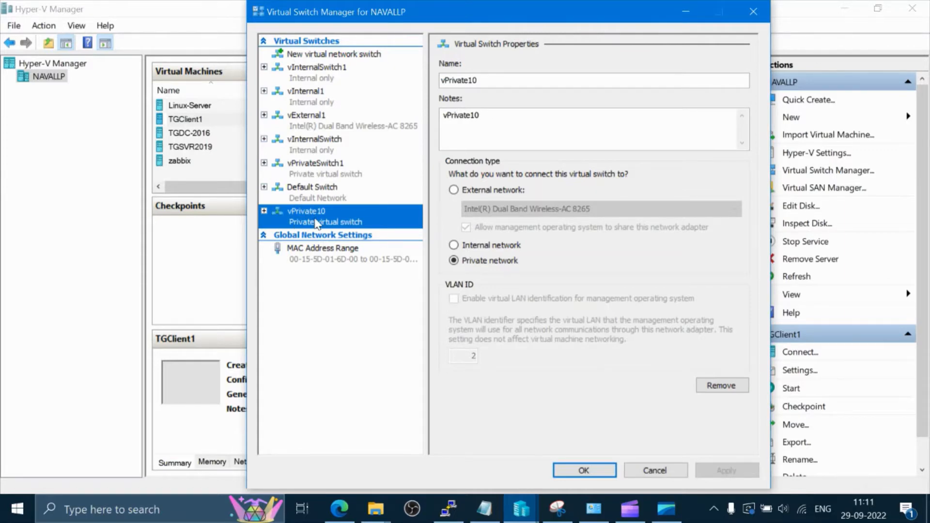
pyautogui.click(584, 470)
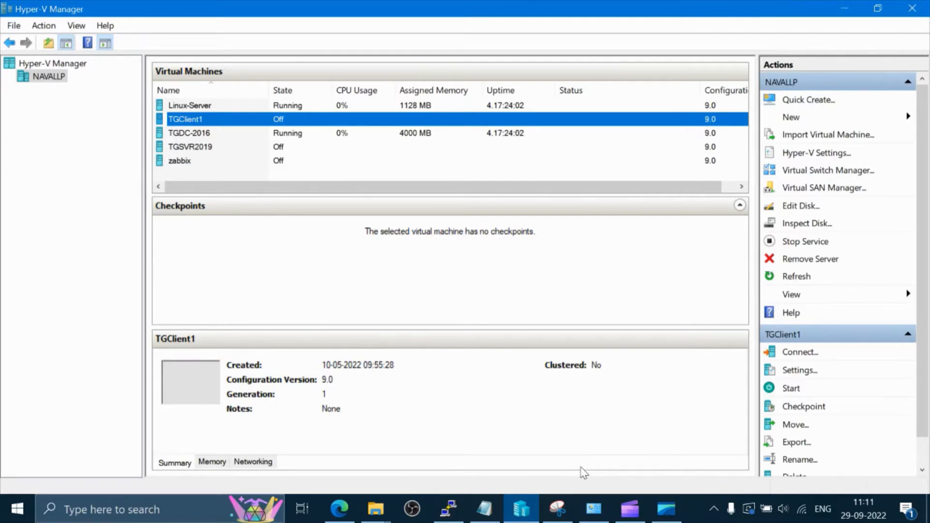
# Open the host's Network Connections with ncpa.cpl, refresh the list, and check which virtual switches have a host adapter
pyautogui.rightClick(17, 509)
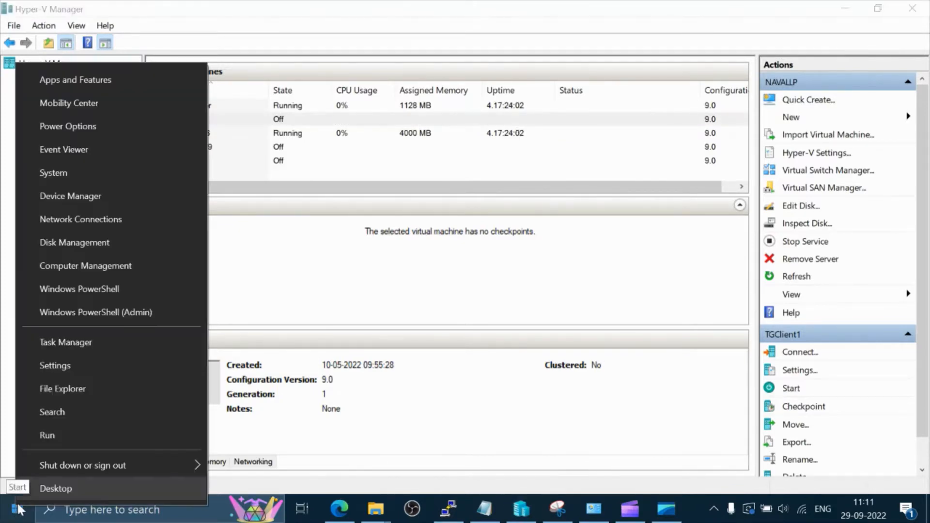
pyautogui.click(71, 437)
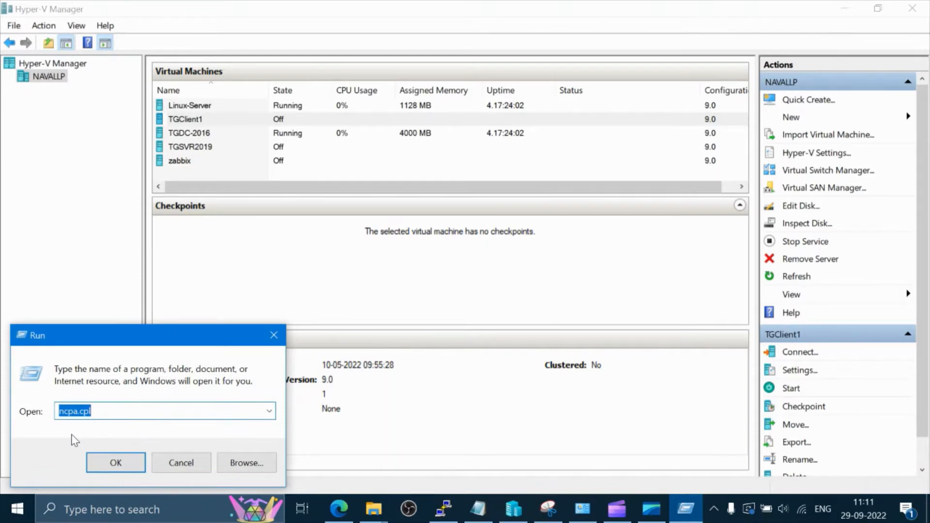
pyautogui.press('Return')
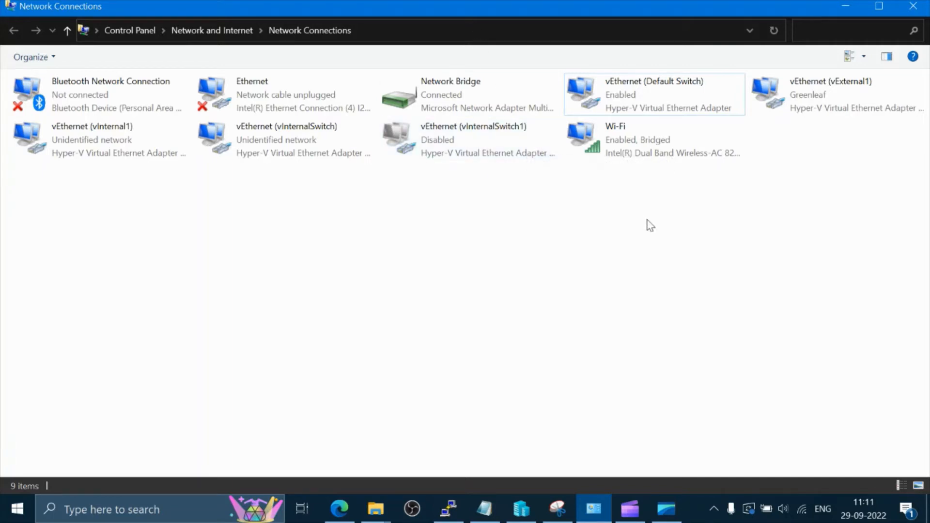
pyautogui.click(770, 30)
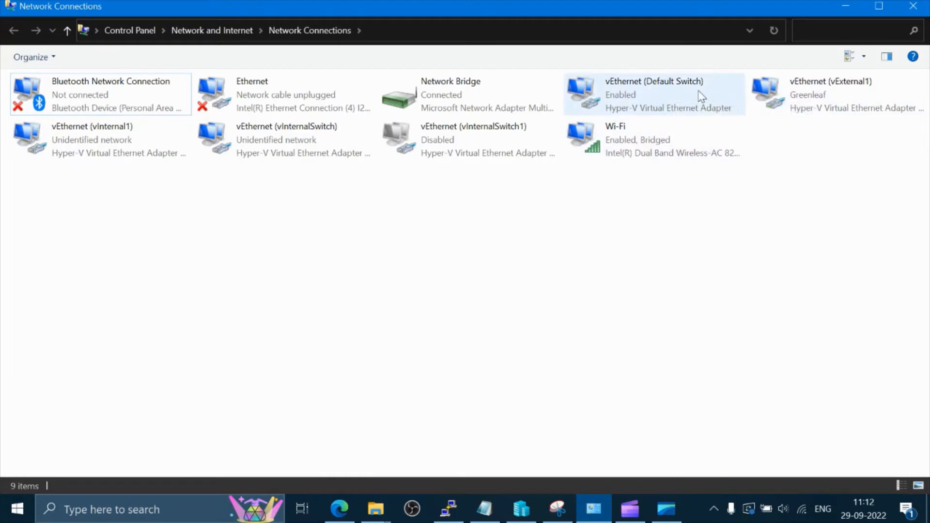
pyautogui.click(812, 98)
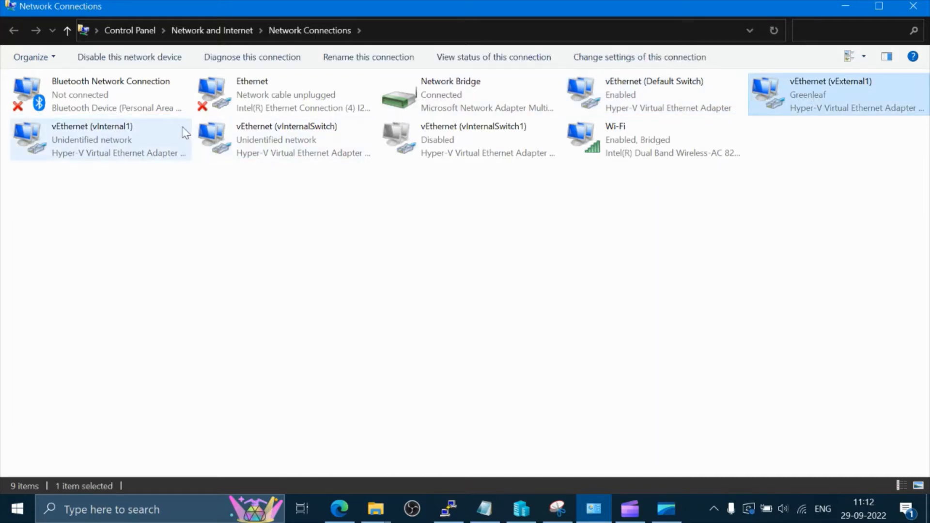
pyautogui.click(111, 132)
pyautogui.click(301, 154)
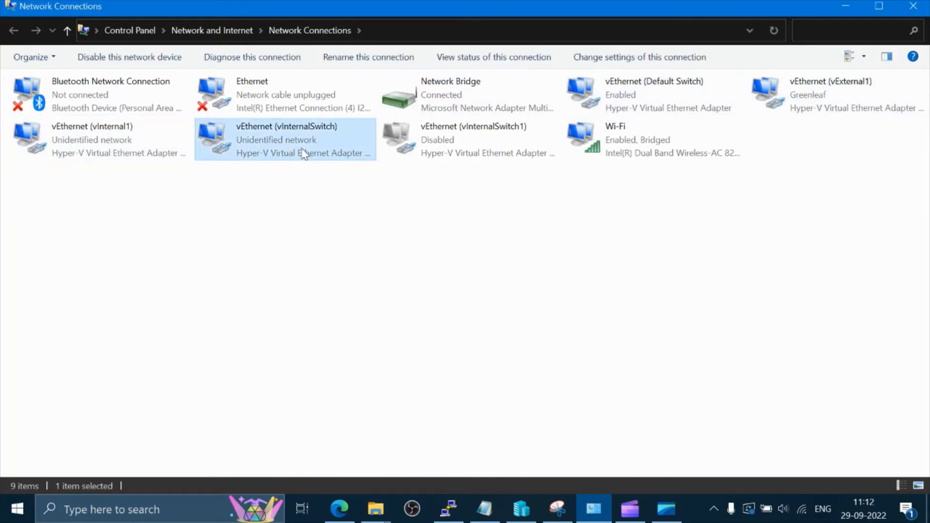
pyautogui.click(441, 145)
pyautogui.click(626, 156)
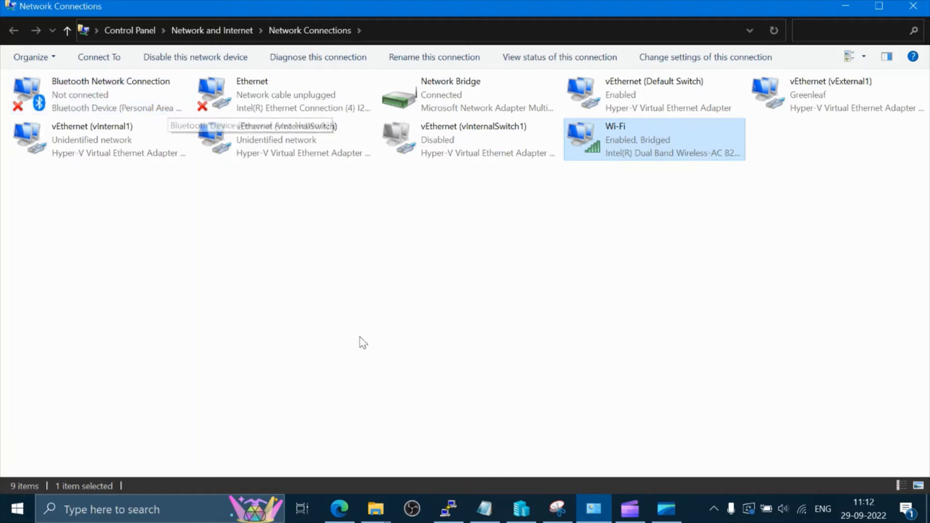
# Switch back to Hyper-V Manager and remove the unconnected network adapter from the TGClient1 virtual machine's settings
pyautogui.click(525, 514)
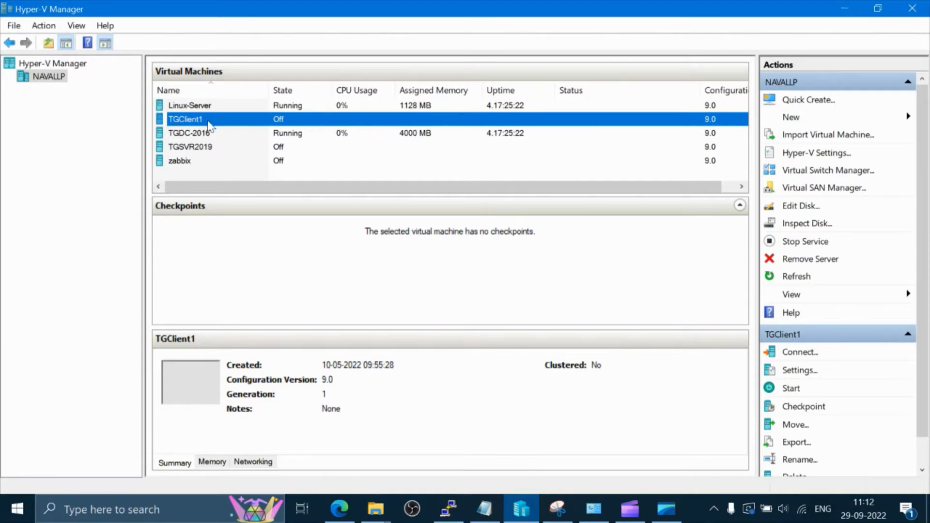
pyautogui.click(185, 147)
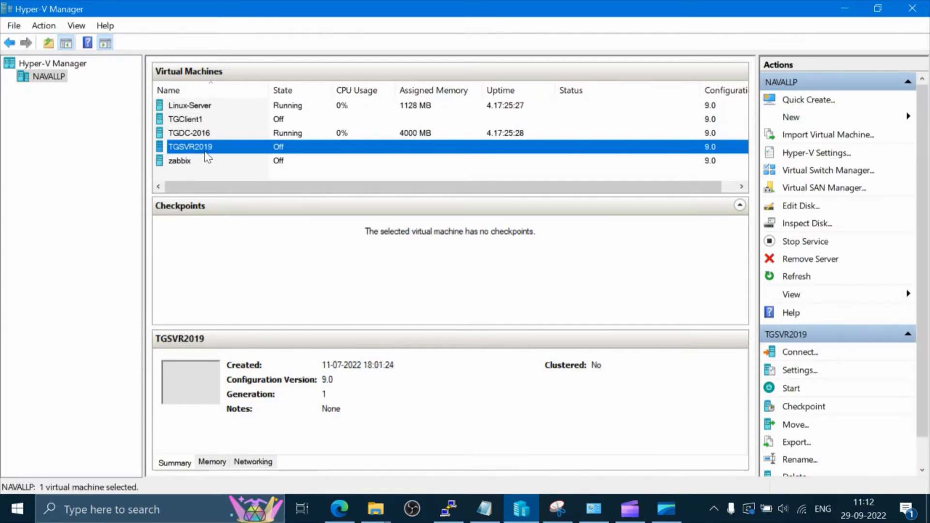
pyautogui.click(198, 125)
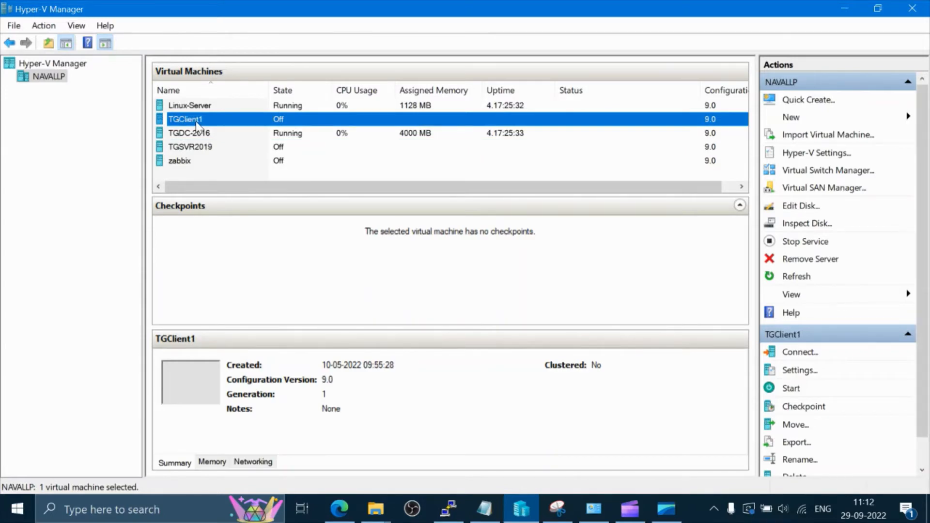
pyautogui.rightClick(197, 125)
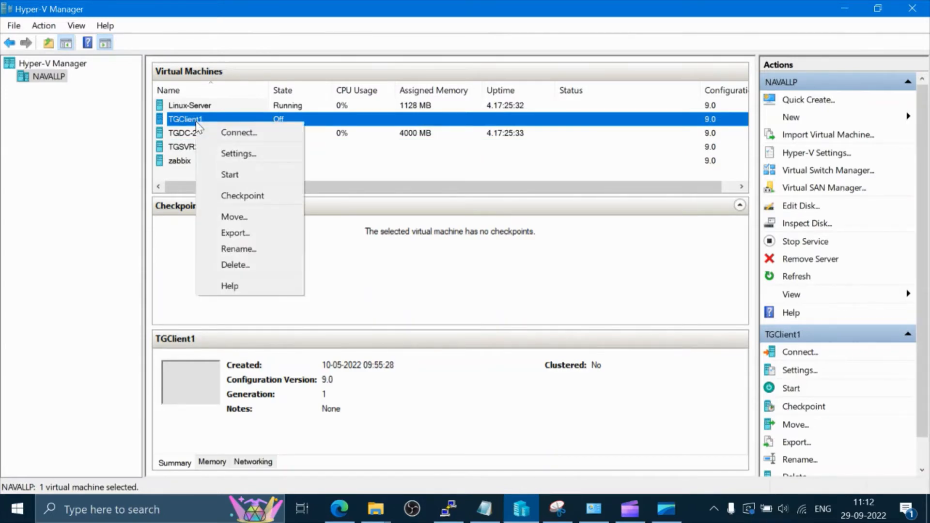
pyautogui.click(229, 155)
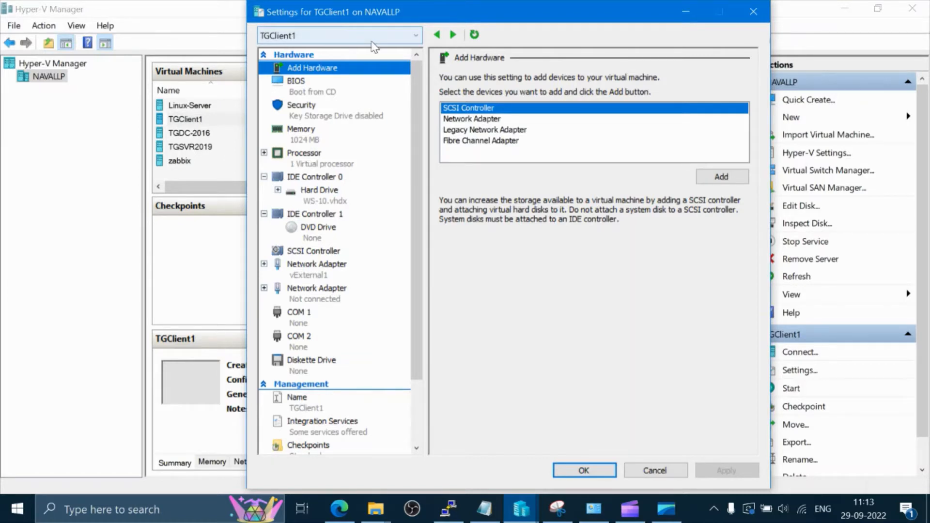
pyautogui.click(320, 274)
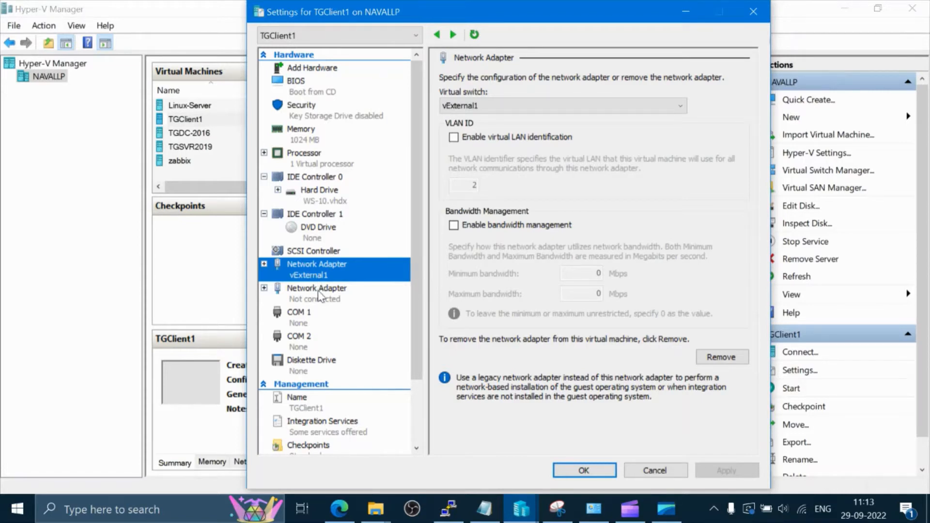
pyautogui.click(318, 289)
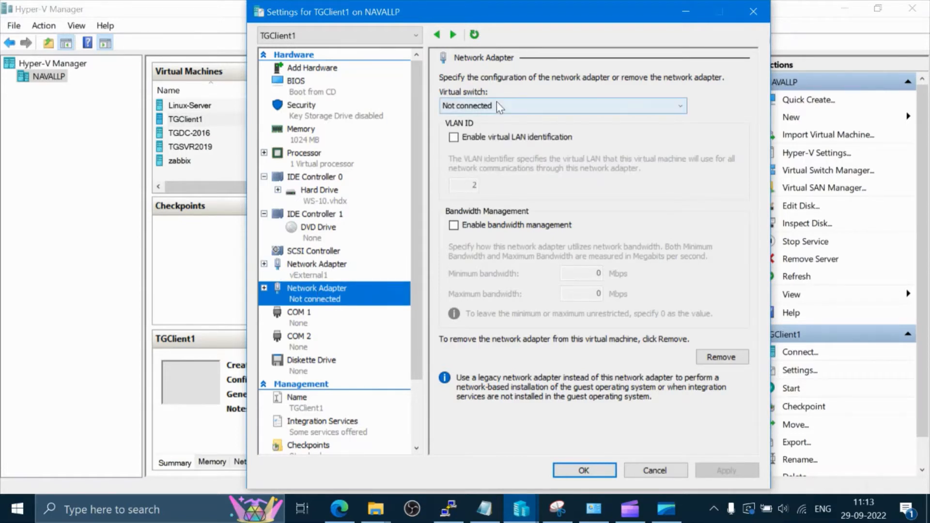
pyautogui.click(722, 357)
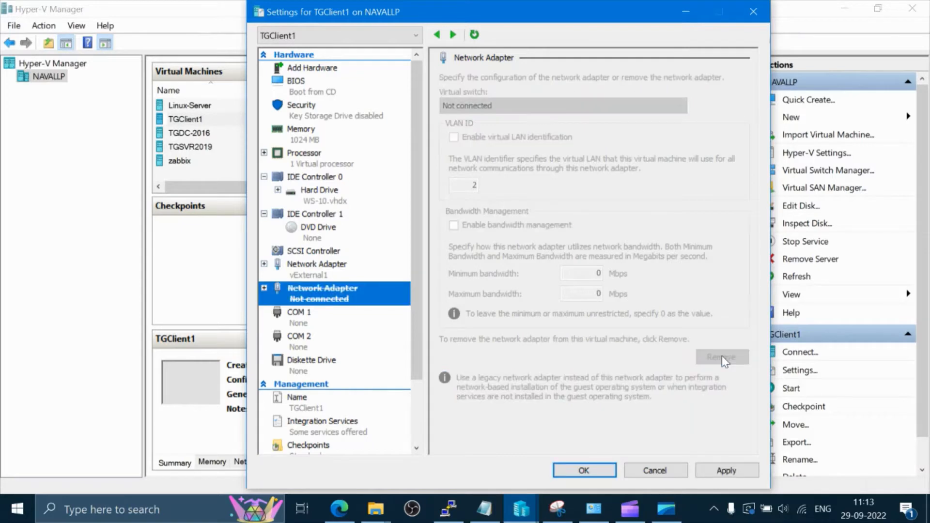
pyautogui.click(725, 470)
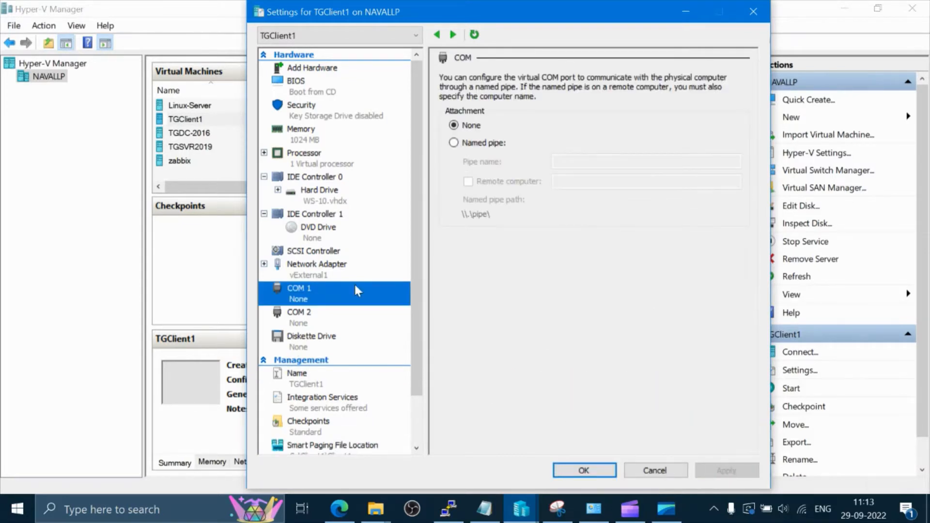
# Connect TGClient1's remaining network adapter to the vPrivate10 virtual switch and save the settings
pyautogui.click(318, 264)
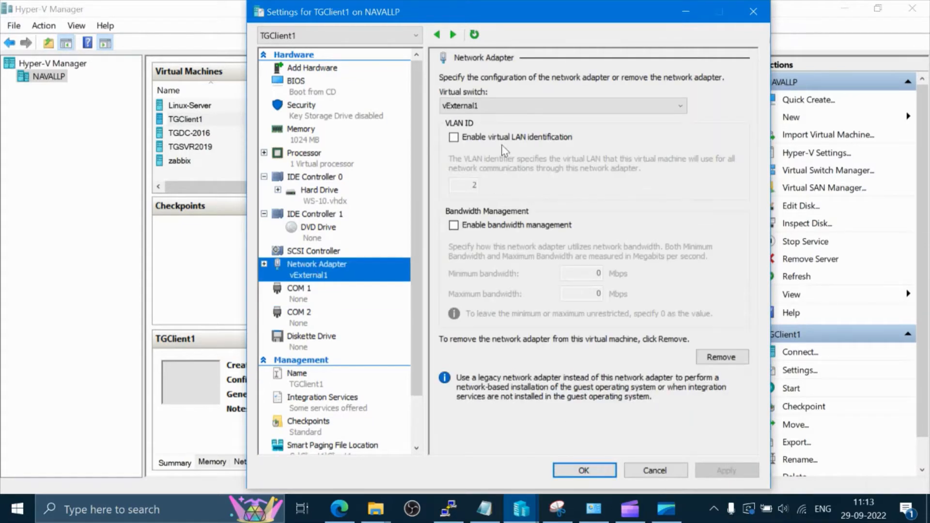
pyautogui.click(504, 106)
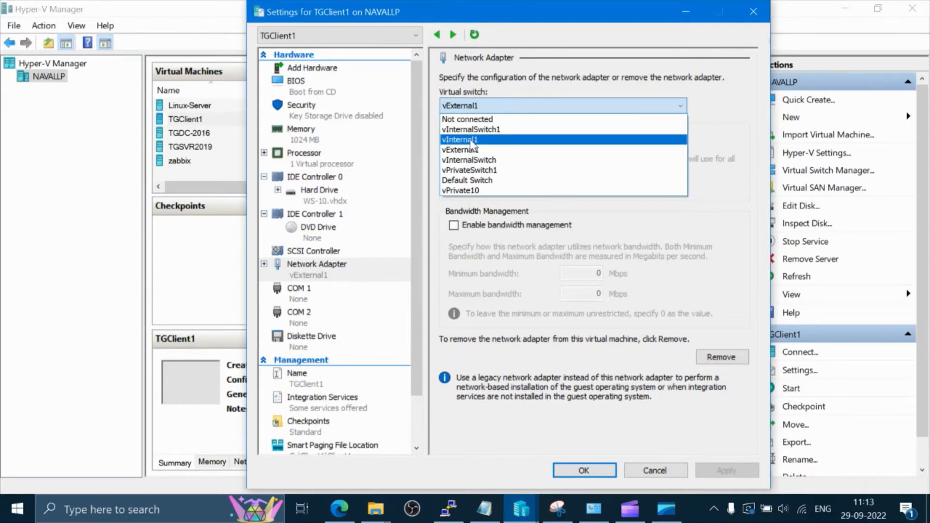
pyautogui.click(460, 191)
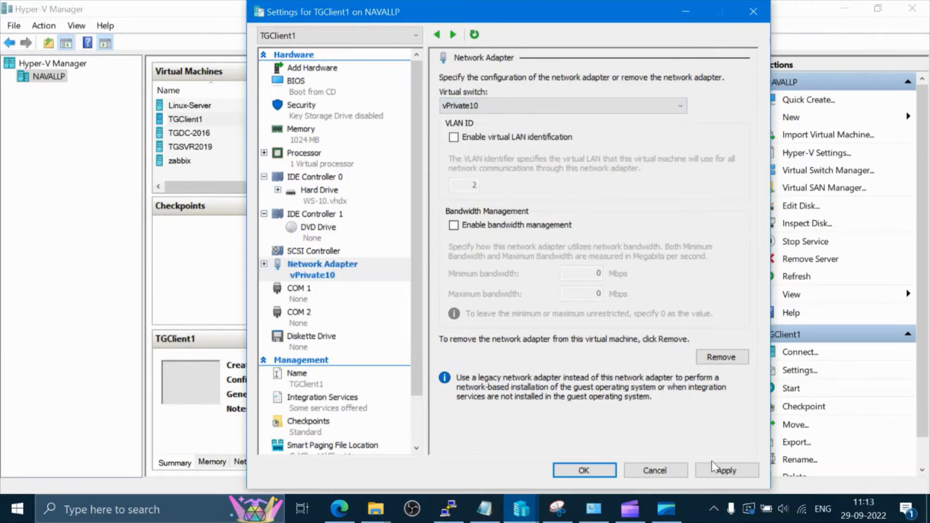
pyautogui.click(724, 470)
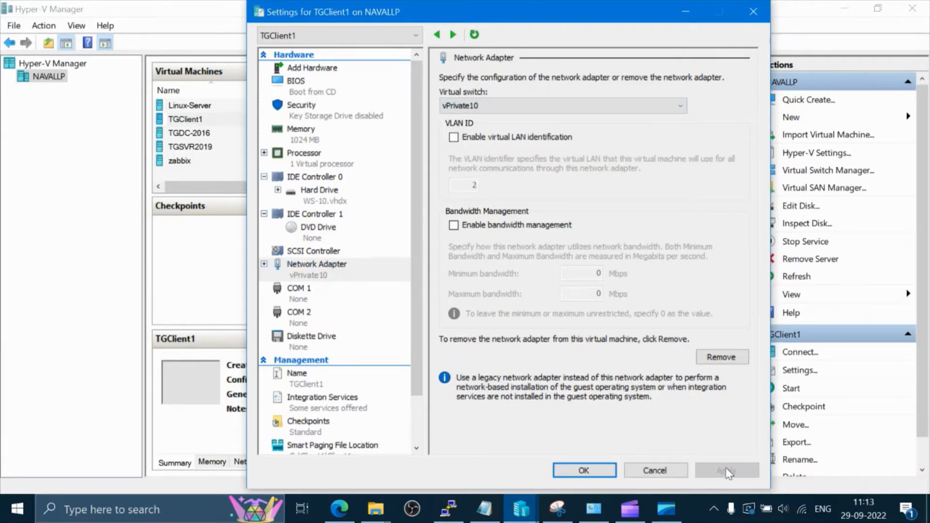
pyautogui.click(570, 476)
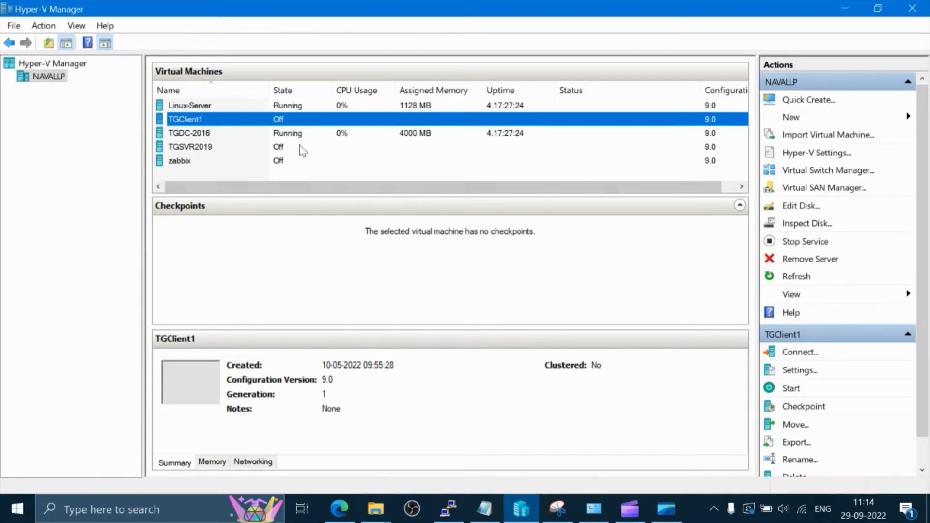
# Start the TGClient1 virtual machine
pyautogui.rightClick(224, 121)
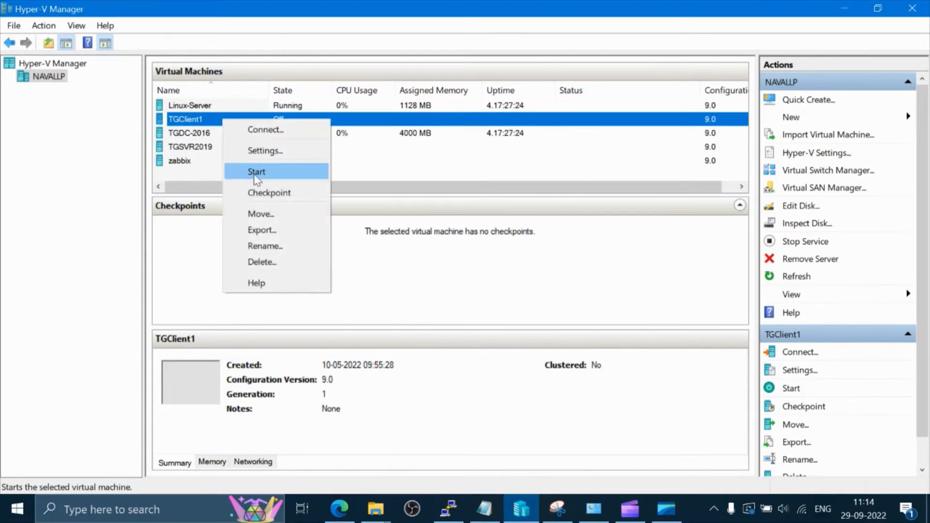
pyautogui.click(255, 175)
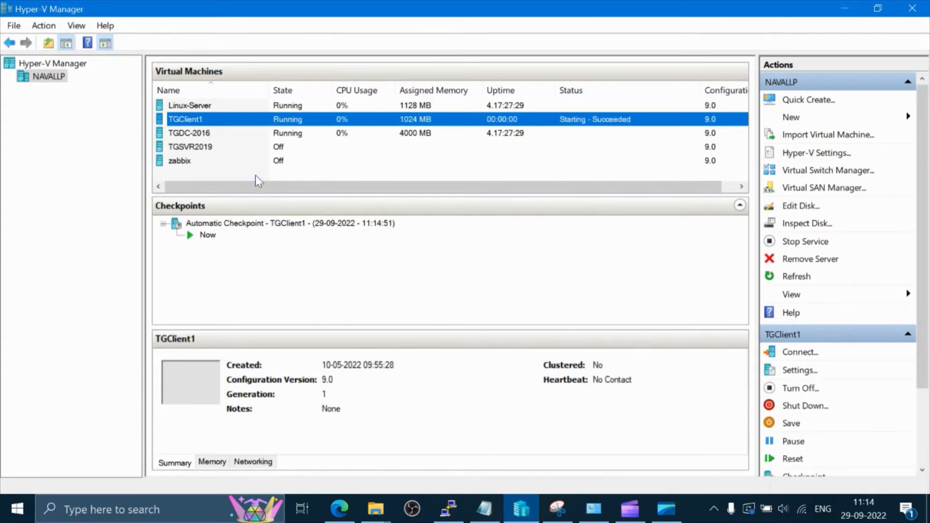
pyautogui.rightClick(215, 124)
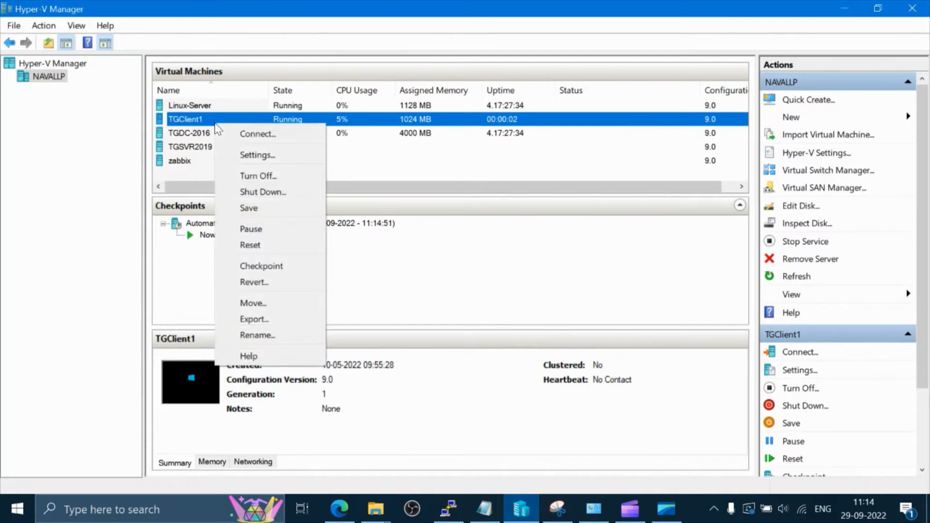
pyautogui.click(192, 125)
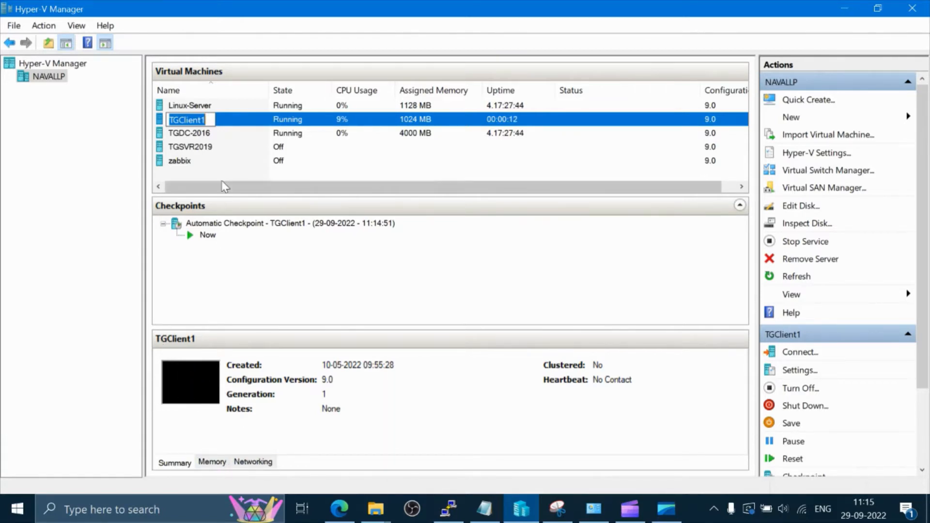
pyautogui.click(207, 138)
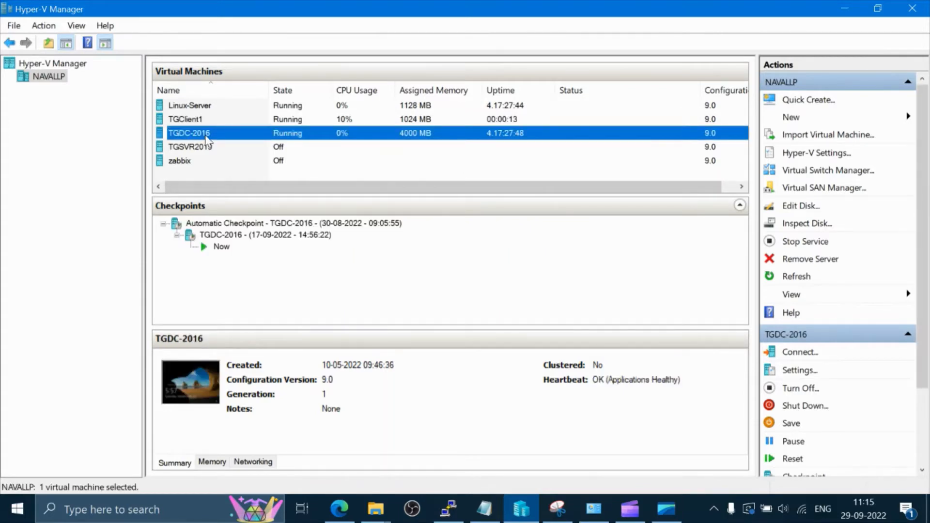
# Connect to the TGClient1 virtual machine with the display size set to Full Screen
pyautogui.click(182, 121)
pyautogui.rightClick(182, 121)
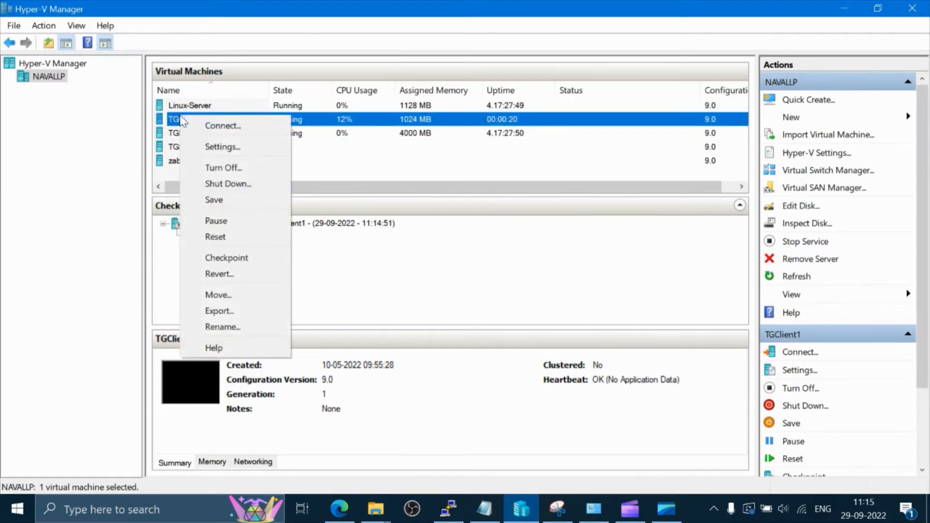
pyautogui.click(219, 127)
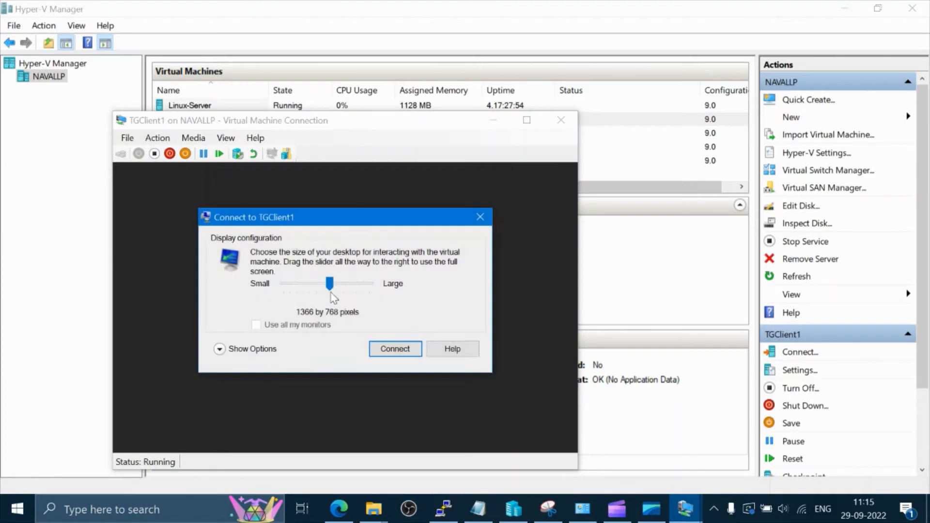
pyautogui.moveTo(330, 284); pyautogui.dragTo(374, 289)
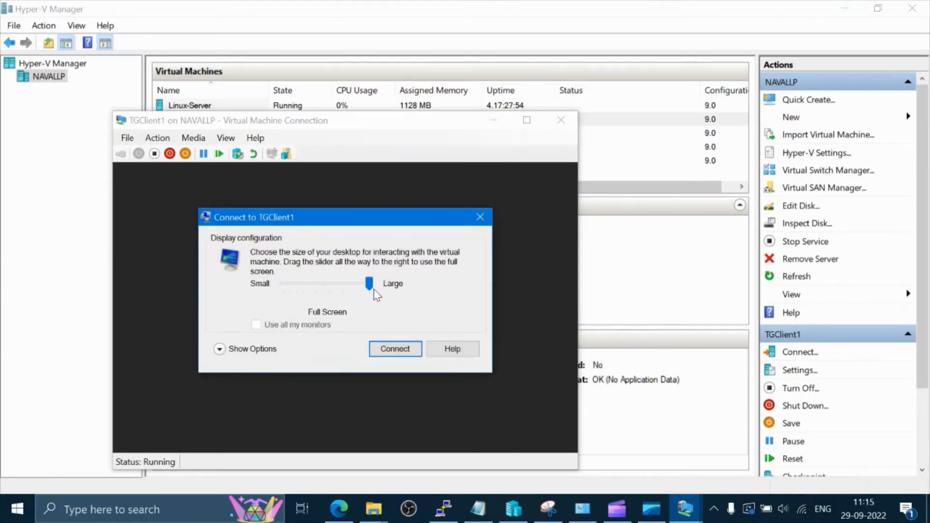
pyautogui.click(395, 349)
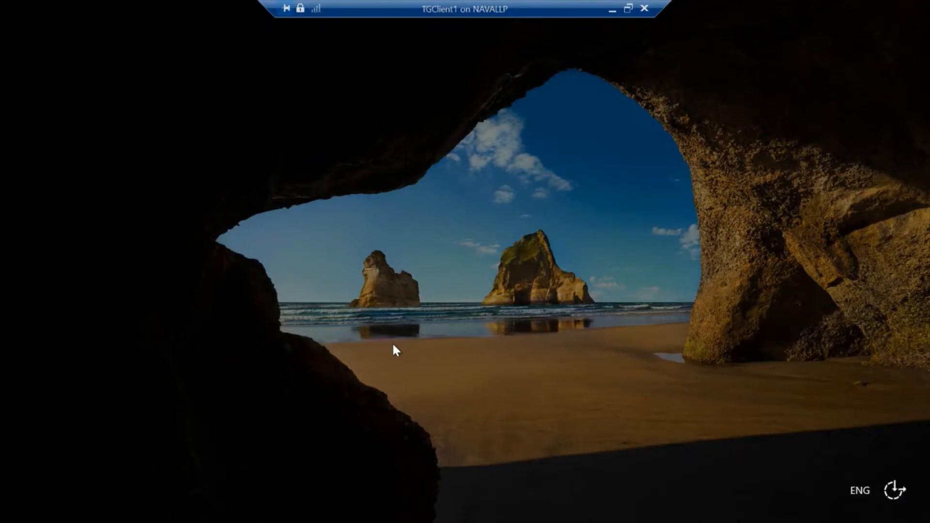
# Dismiss TGClient1's lock screen and sign in with the account password
pyautogui.click(393, 345)
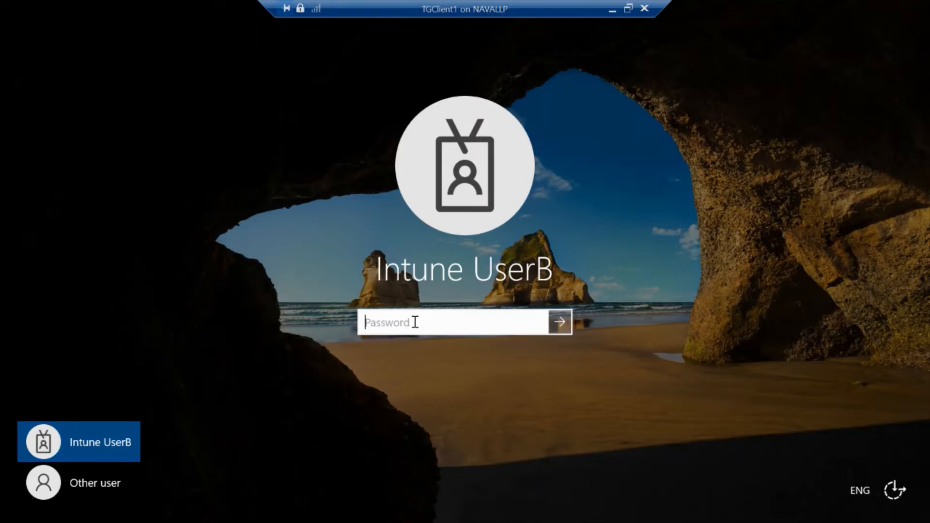
pyautogui.write('•••••••••••••')
pyautogui.press('Return')
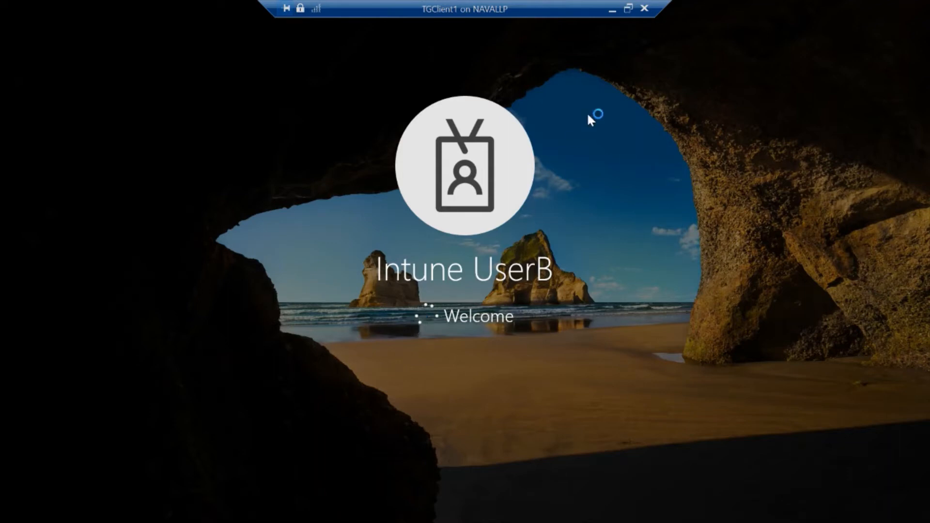
# Return to Hyper-V Manager and remove the vInternalSwitch network adapter from TGSVR2019's settings, applying the change
pyautogui.click(612, 11)
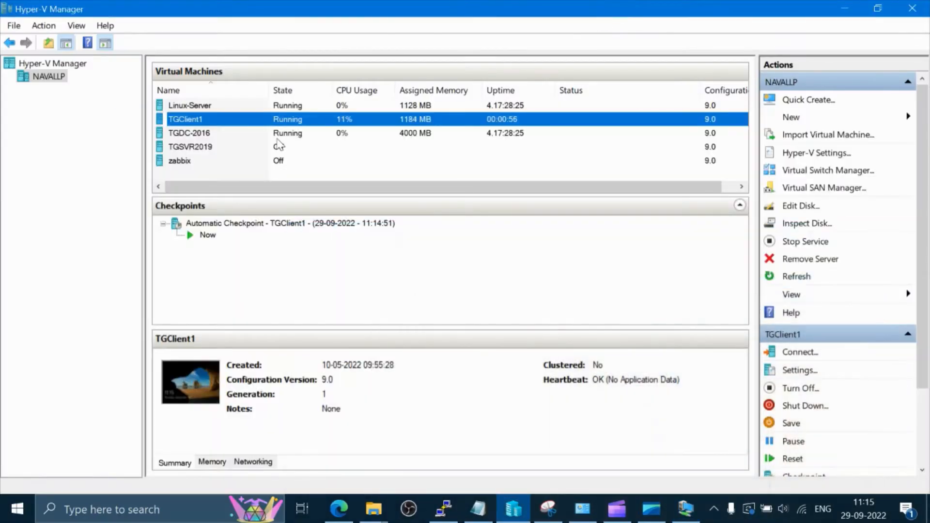
pyautogui.click(189, 147)
pyautogui.rightClick(188, 148)
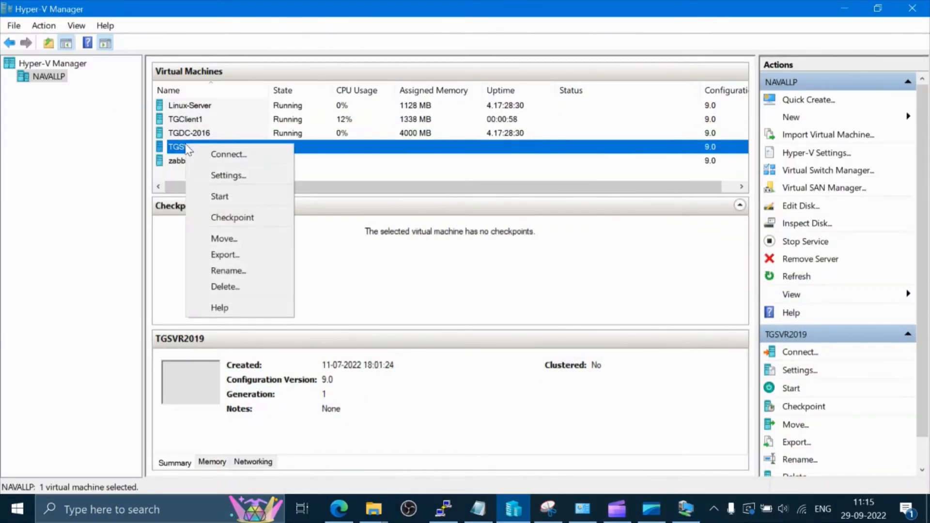
pyautogui.click(209, 178)
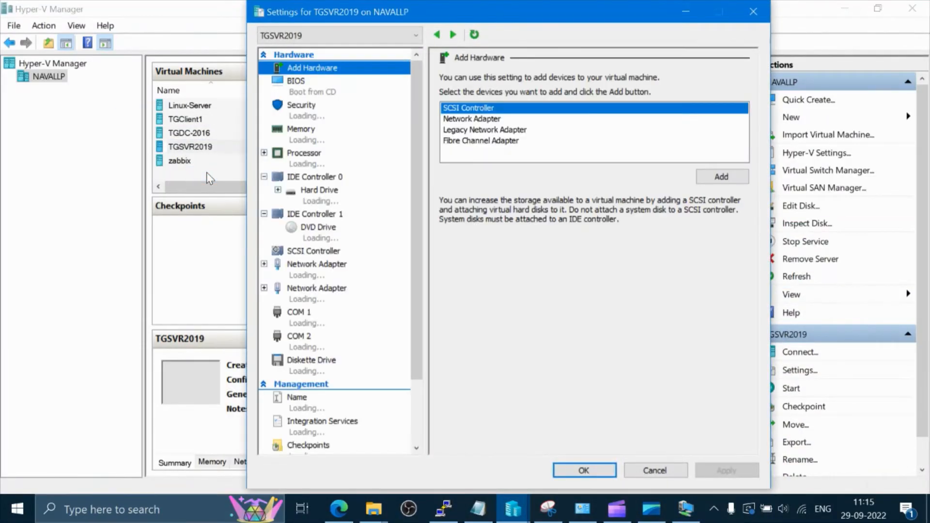
pyautogui.click(331, 300)
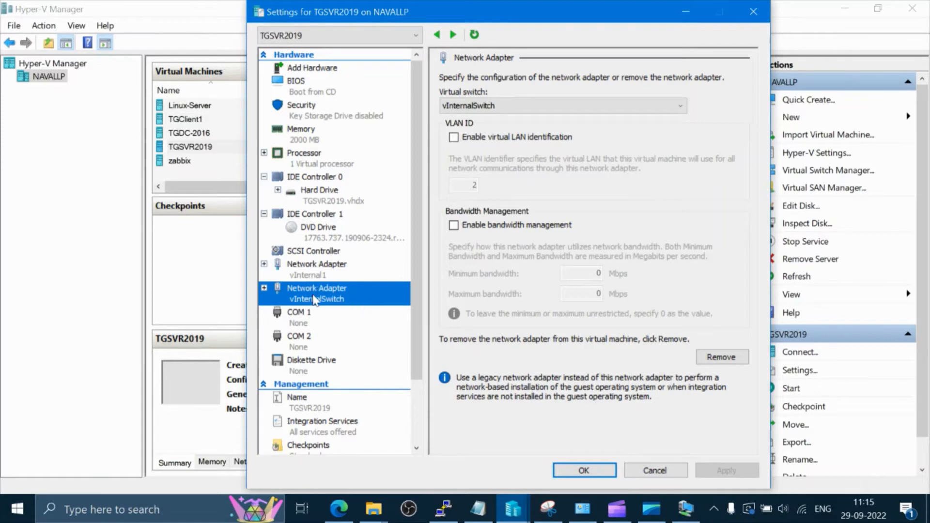
pyautogui.click(722, 358)
pyautogui.click(727, 470)
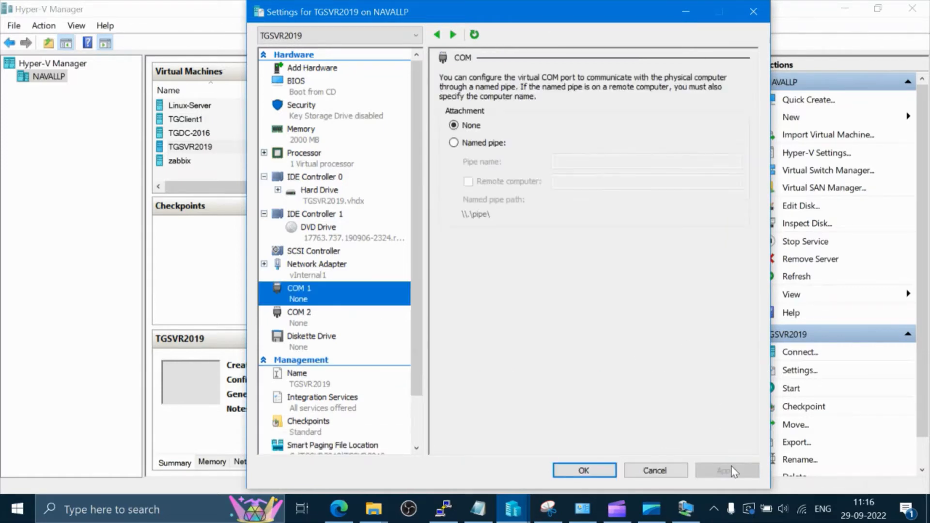
# Connect TGSVR2019's remaining network adapter to the vPrivate10 virtual switch and save the settings
pyautogui.click(328, 266)
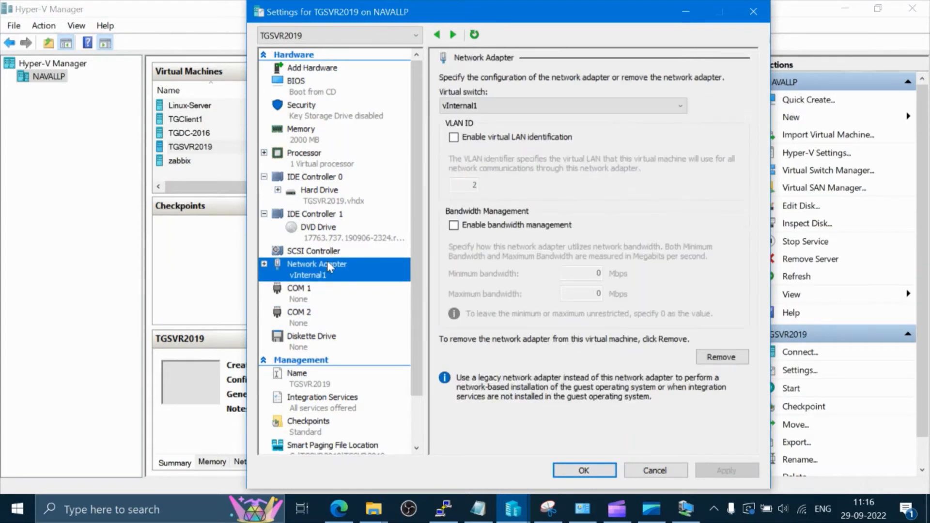
pyautogui.click(531, 110)
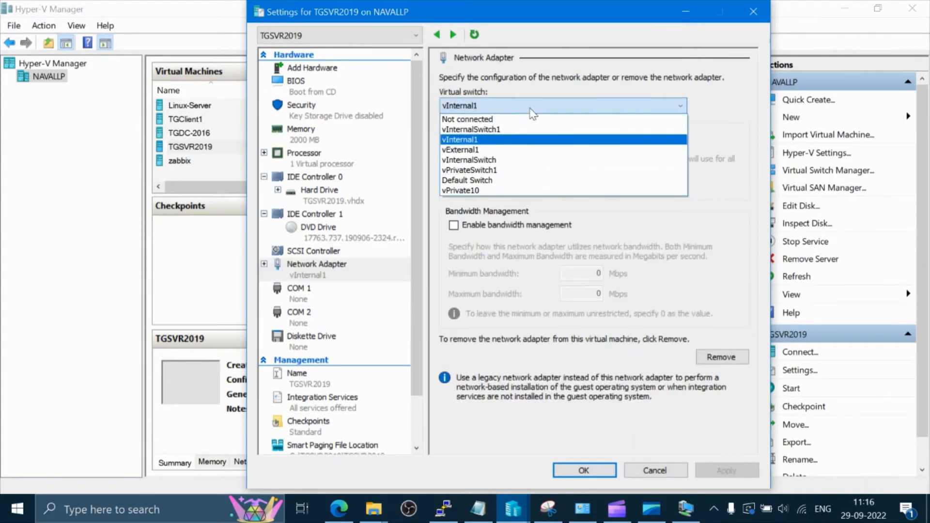
pyautogui.click(474, 192)
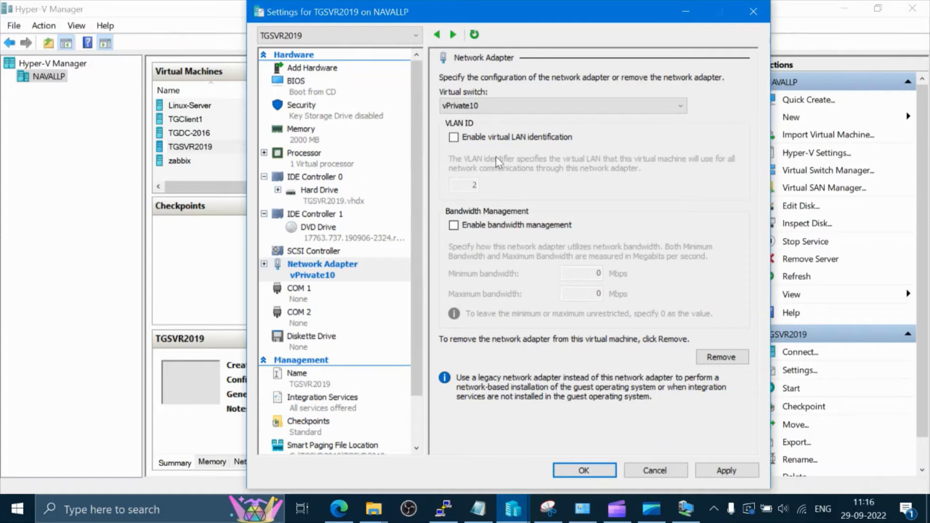
pyautogui.click(727, 470)
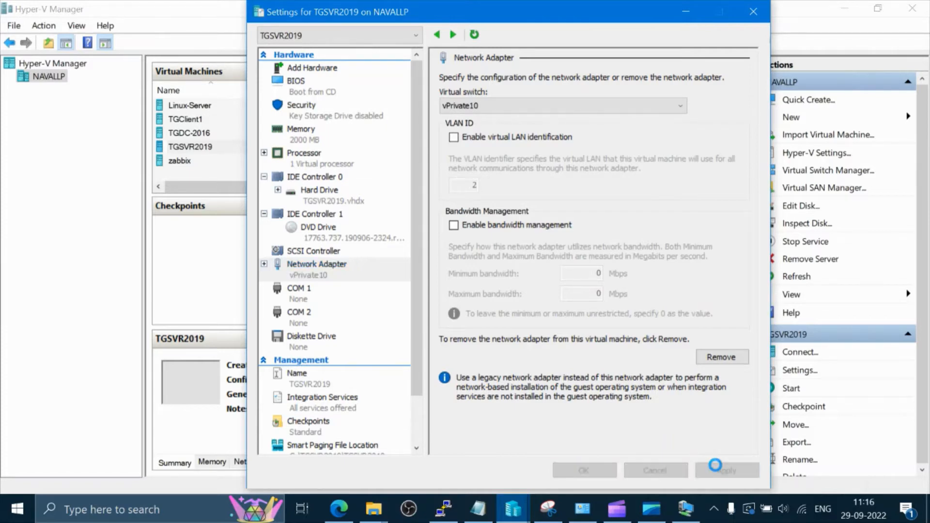
pyautogui.click(584, 470)
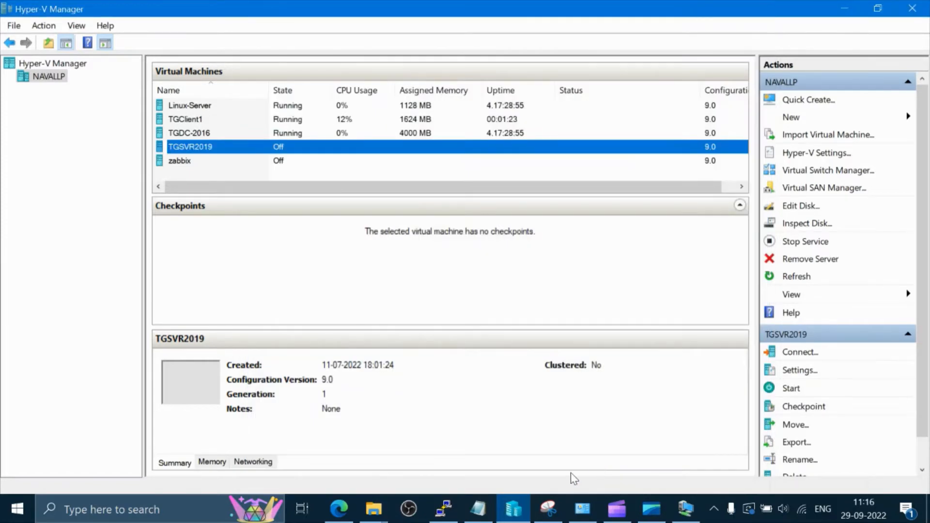
# Try adding a second network adapter in TGSVR2019's settings and discard the change
pyautogui.rightClick(221, 149)
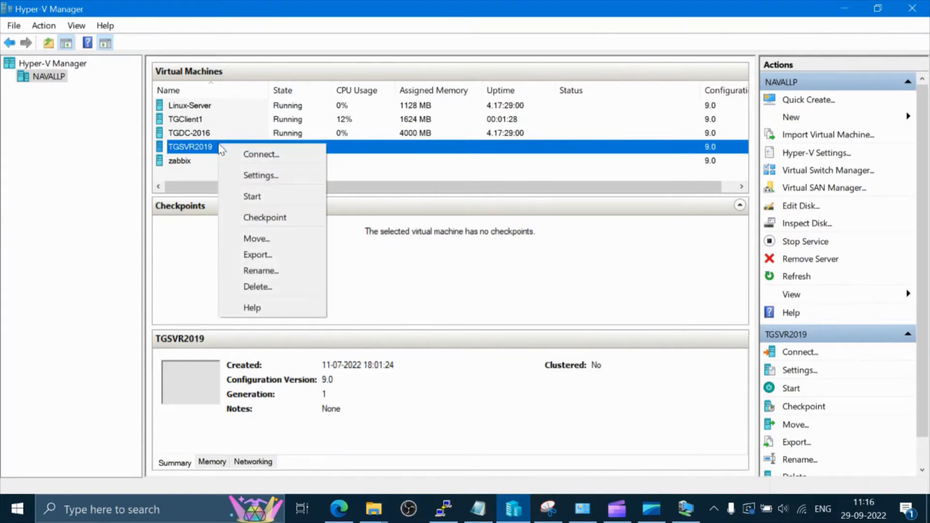
pyautogui.click(247, 176)
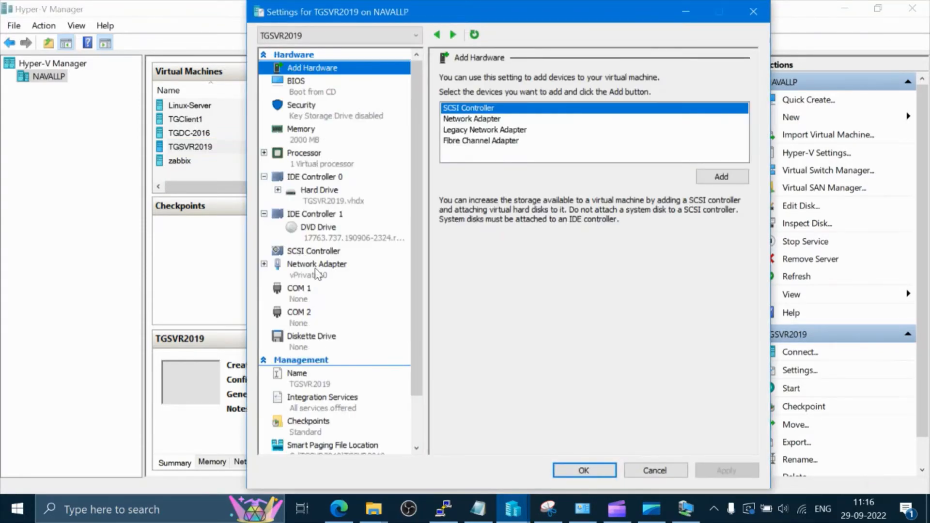
pyautogui.click(318, 272)
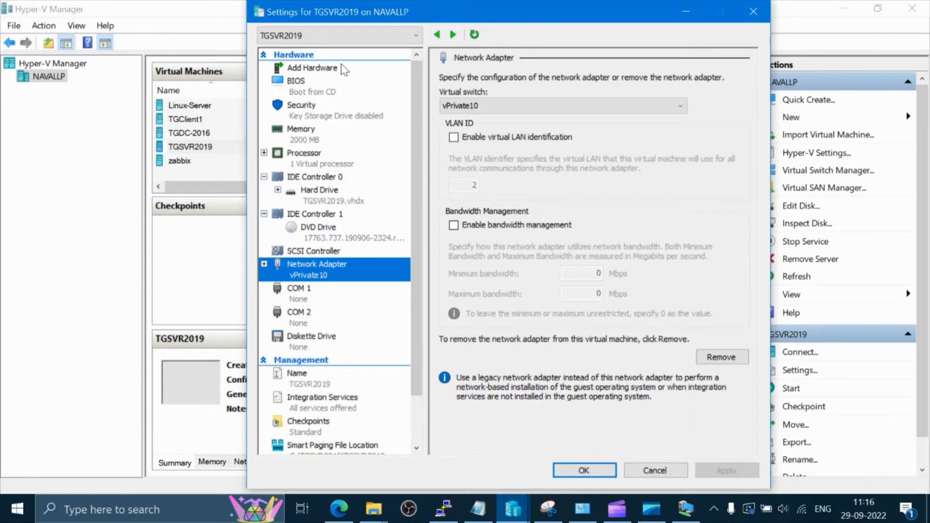
pyautogui.click(327, 74)
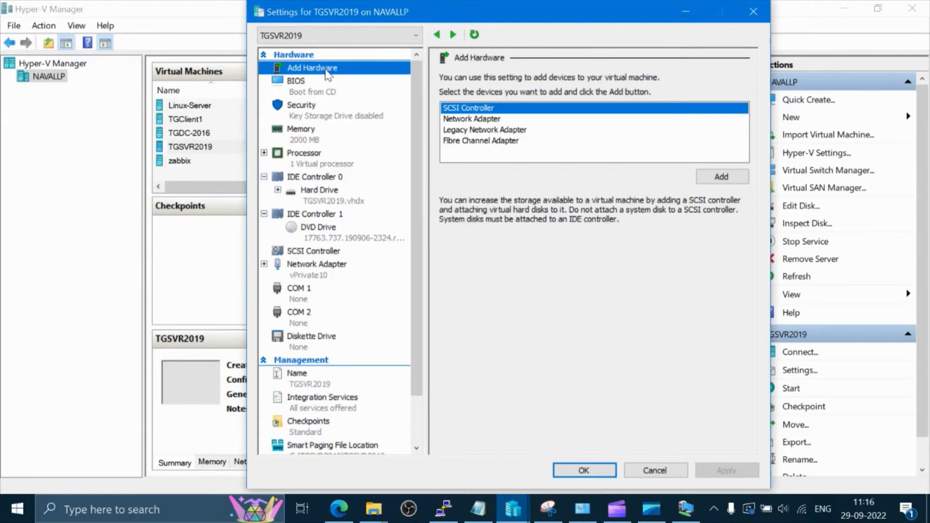
pyautogui.click(478, 122)
pyautogui.click(722, 177)
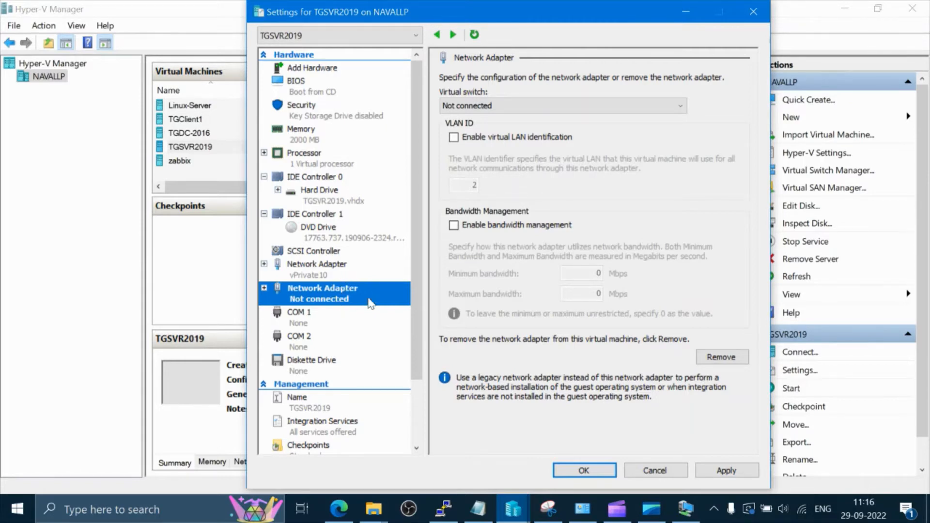
pyautogui.click(668, 471)
# Check which virtual switch TGSVR2019's network adapter uses in its settings, leaving without changes
pyautogui.rightClick(248, 146)
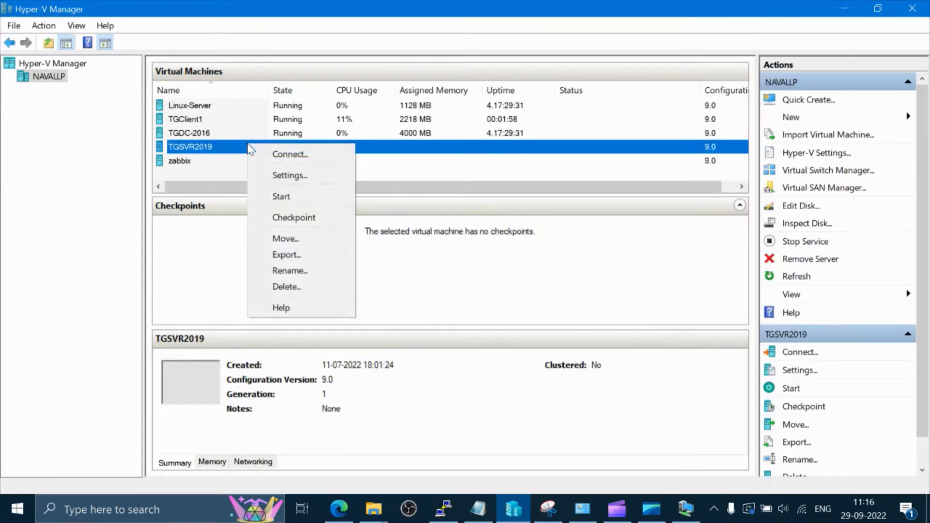
pyautogui.click(274, 175)
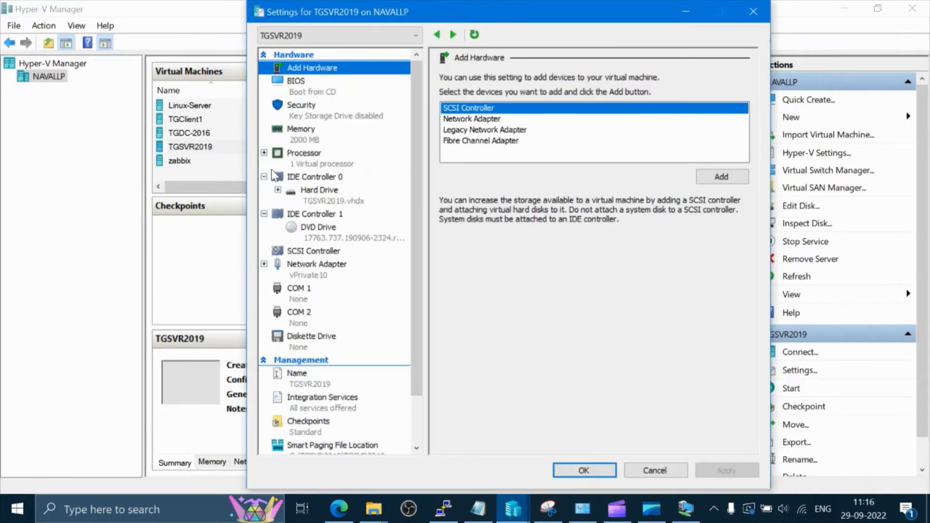
pyautogui.click(334, 270)
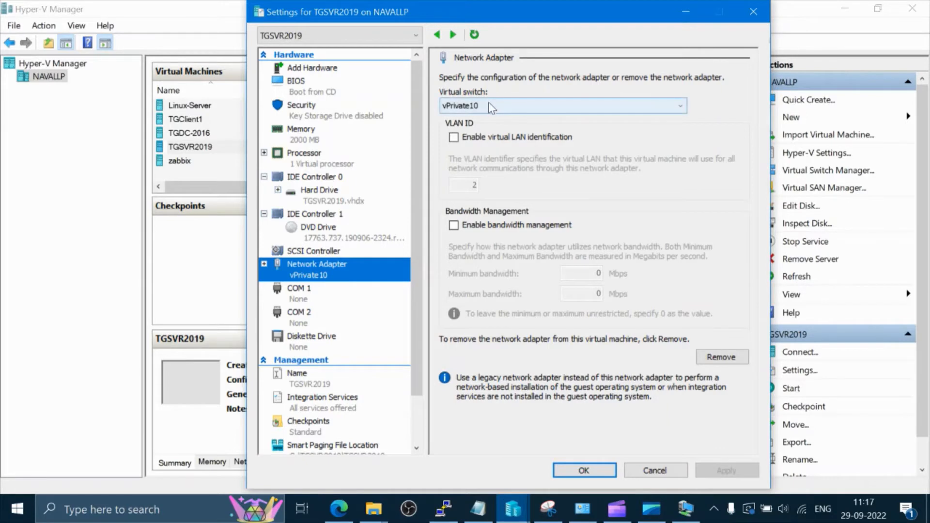
pyautogui.click(634, 468)
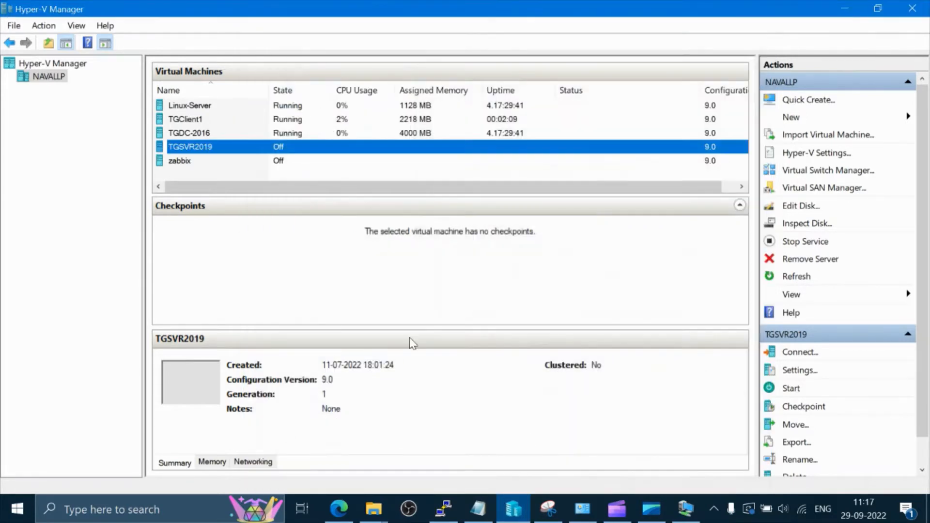
# Start the TGSVR2019 virtual machine and switch to the open TGClient1 session
pyautogui.rightClick(193, 150)
pyautogui.click(225, 197)
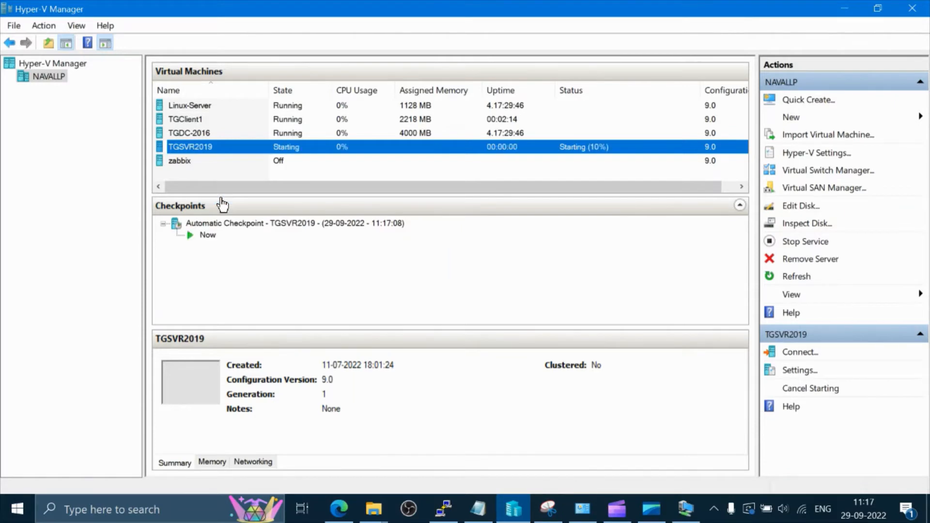
pyautogui.click(189, 121)
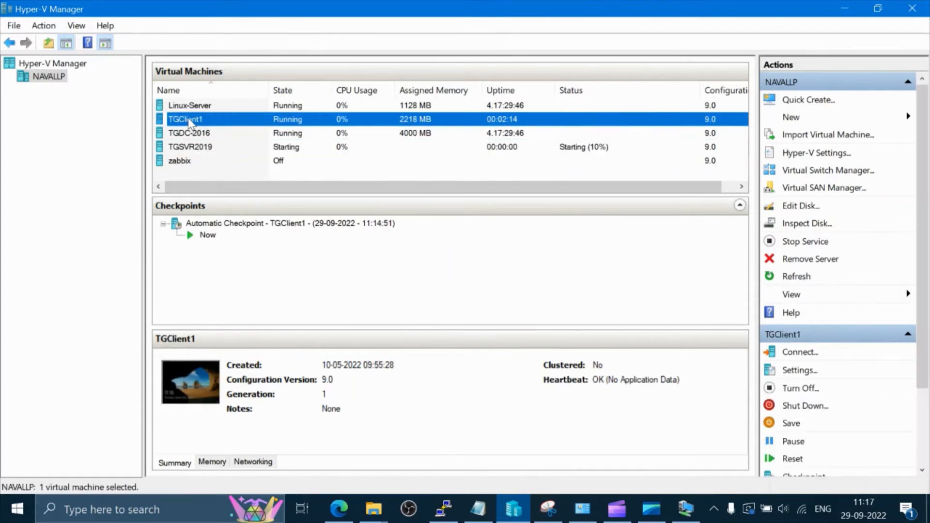
pyautogui.rightClick(189, 122)
pyautogui.click(685, 513)
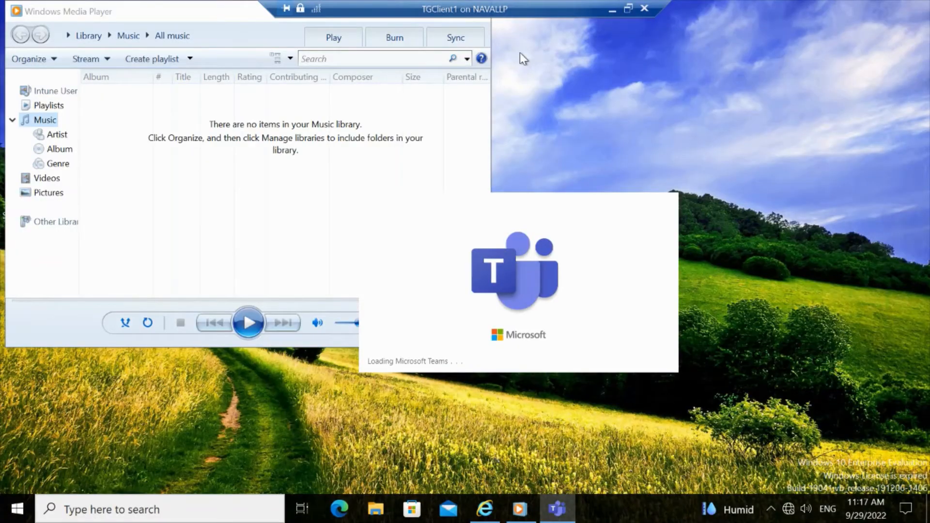
# Close Windows Media Player and Internet Explorer on TGClient1, dismissing the Internet Explorer 11 setup without choosing any settings
pyautogui.moveTo(459, 6); pyautogui.dragTo(701, 4)
pyautogui.click(479, 11)
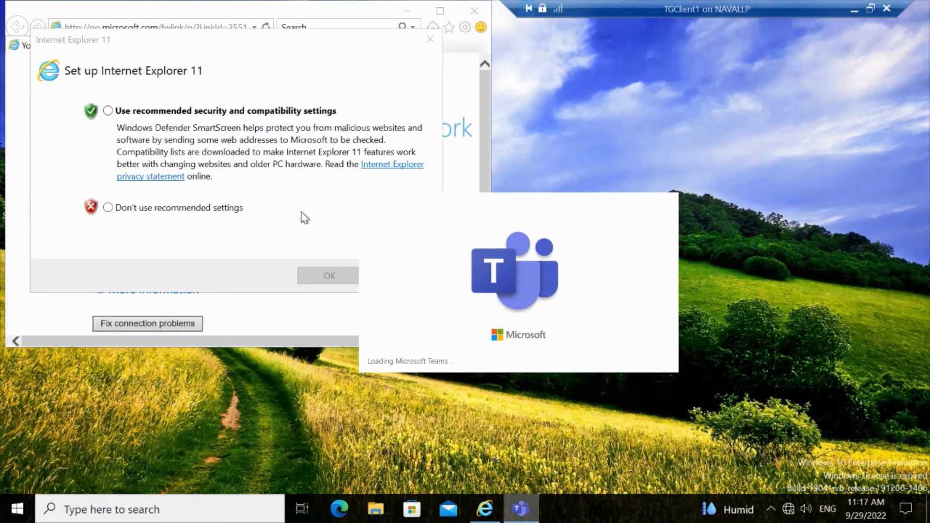
pyautogui.click(298, 229)
pyautogui.click(417, 277)
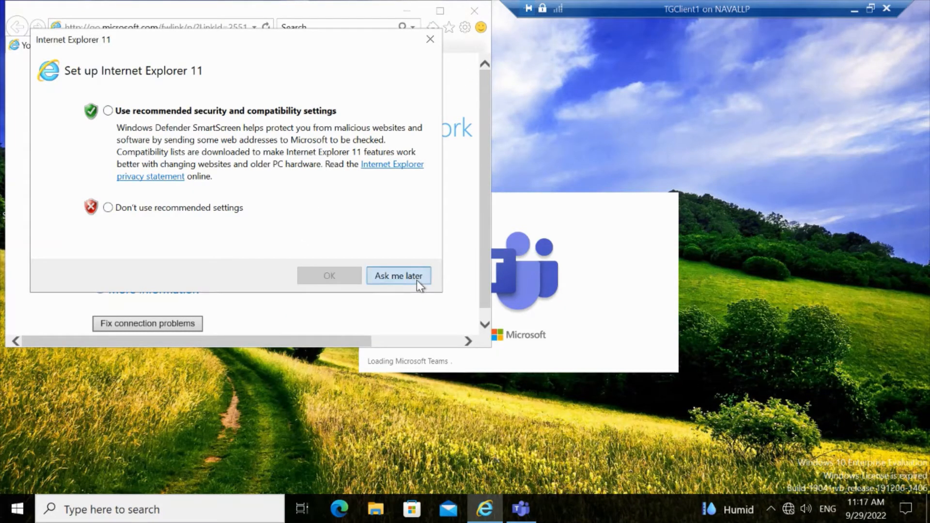
pyautogui.click(474, 10)
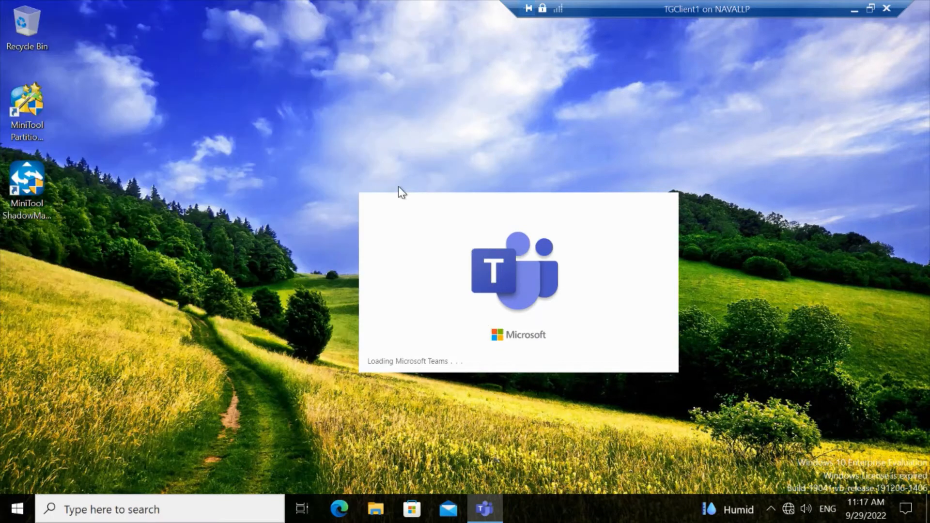
# Close the Microsoft Teams loading window on TGClient1's desktop
pyautogui.rightClick(486, 508)
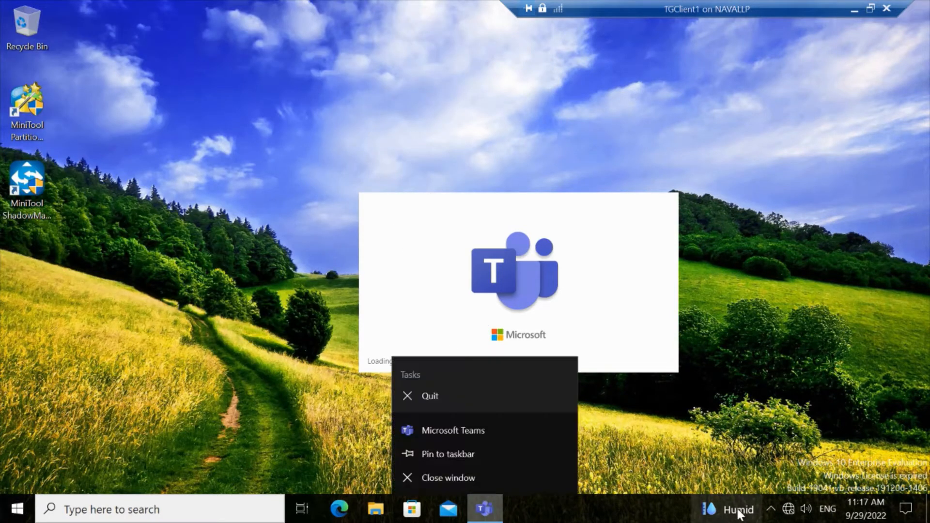
pyautogui.click(512, 482)
pyautogui.click(771, 509)
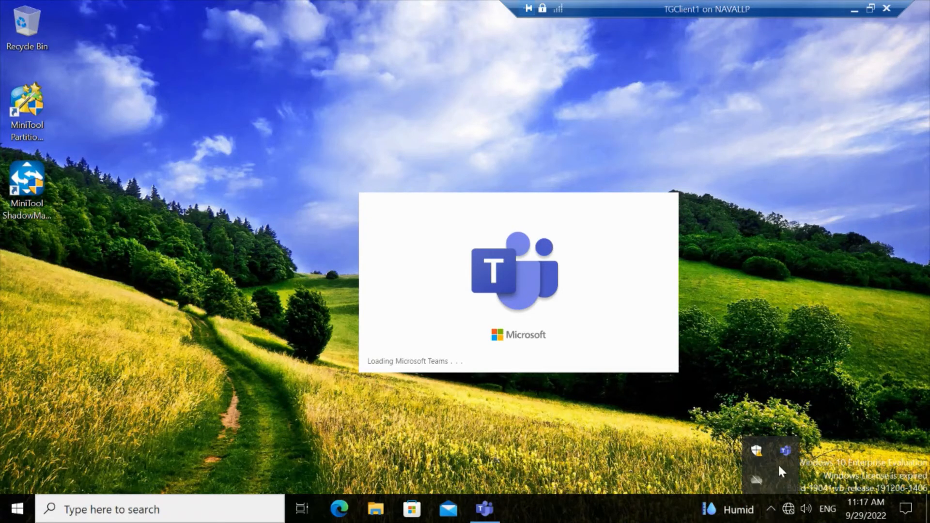
pyautogui.click(457, 310)
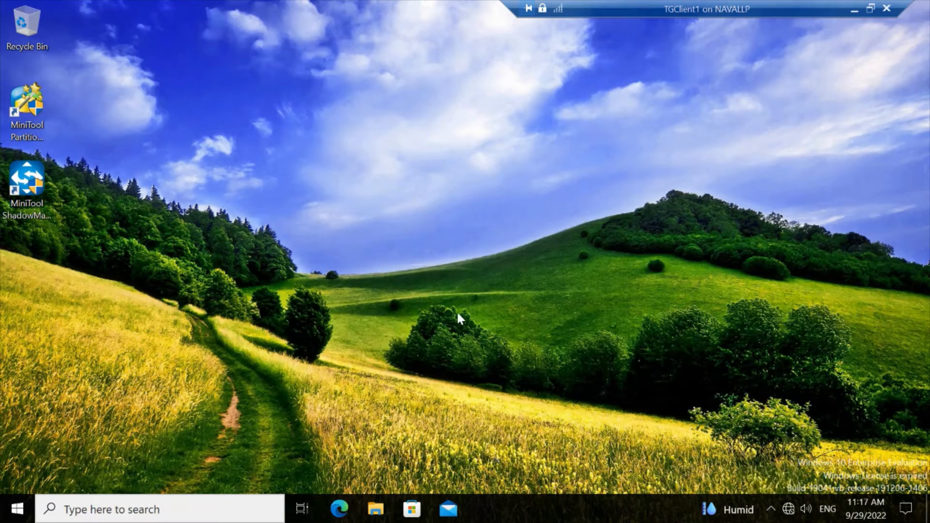
# Open TGClient1's Network Connections by running ncpa.cpl
pyautogui.rightClick(17, 511)
pyautogui.click(46, 432)
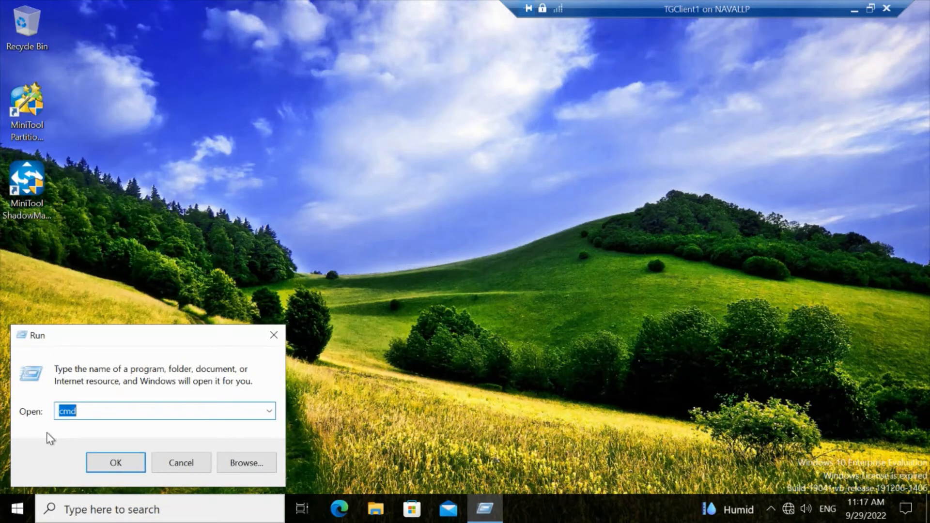
pyautogui.write('n')
pyautogui.press('Down')
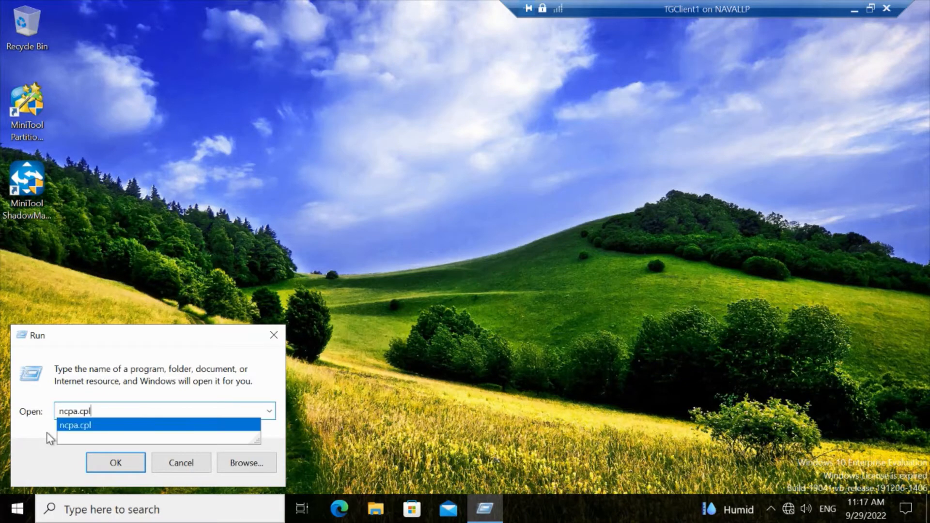
pyautogui.press('Return')
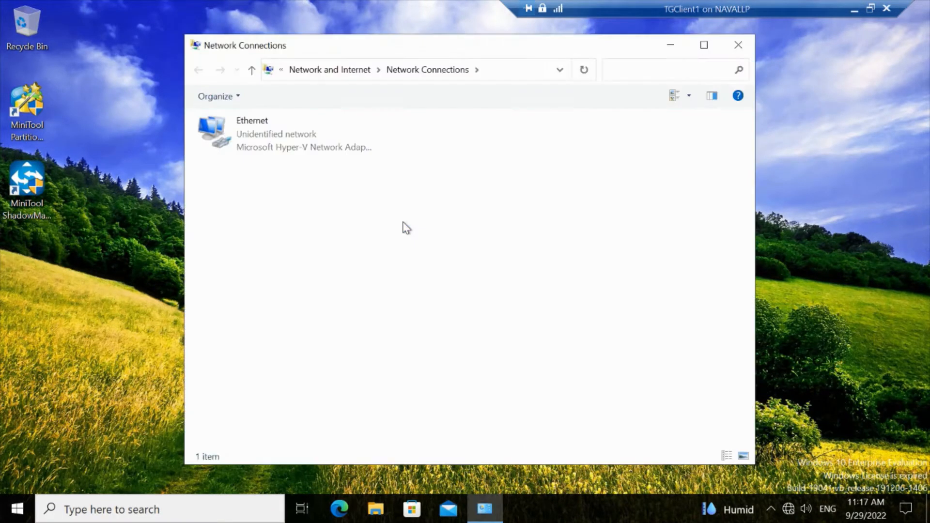
# Open the Internet Protocol Version 4 (TCP/IPv4) properties of TGClient1's Ethernet adapter
pyautogui.click(274, 136)
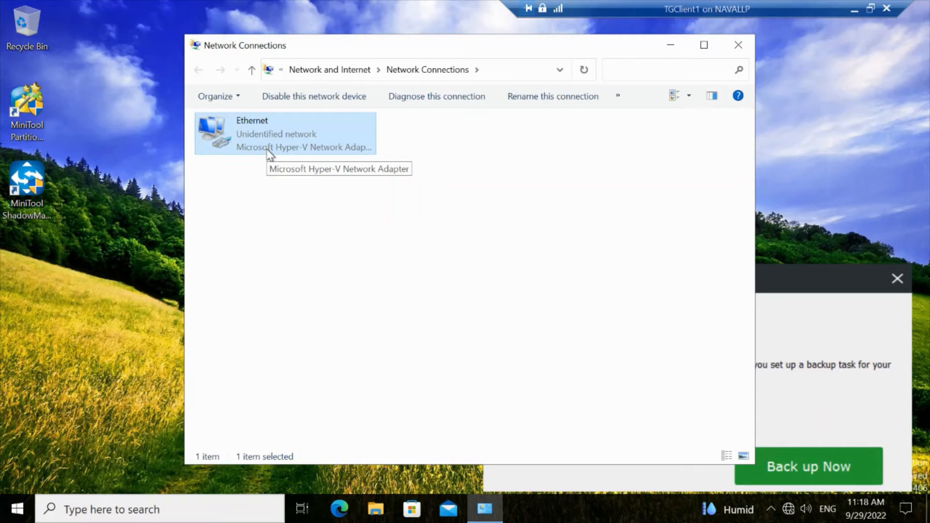
pyautogui.rightClick(270, 154)
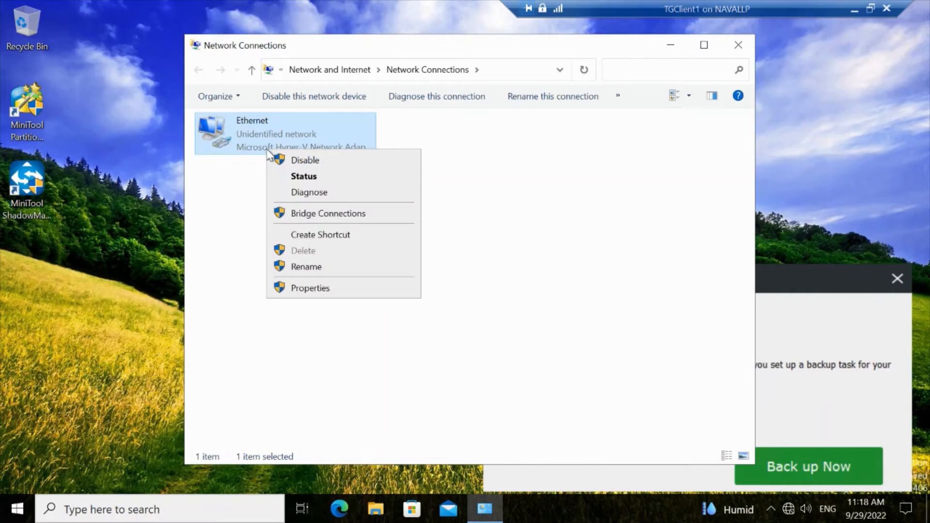
pyautogui.click(310, 289)
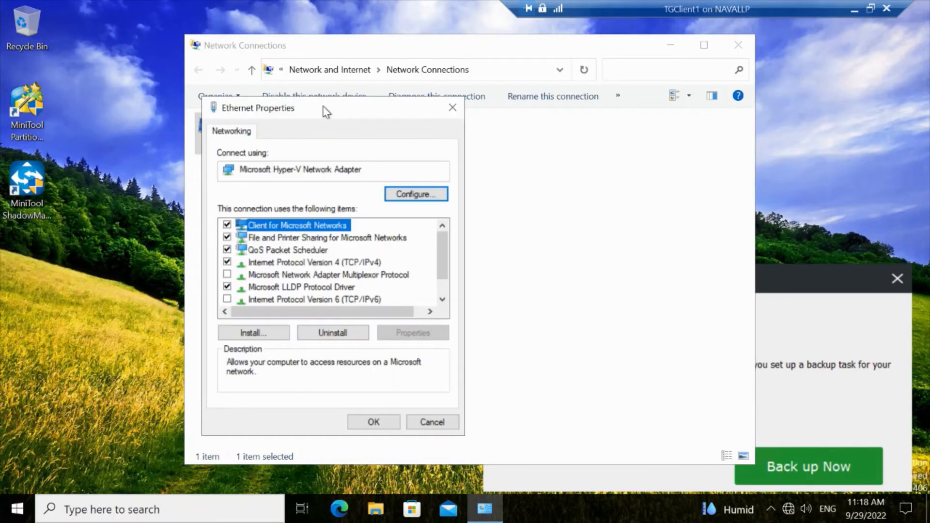
pyautogui.moveTo(324, 109); pyautogui.dragTo(529, 92)
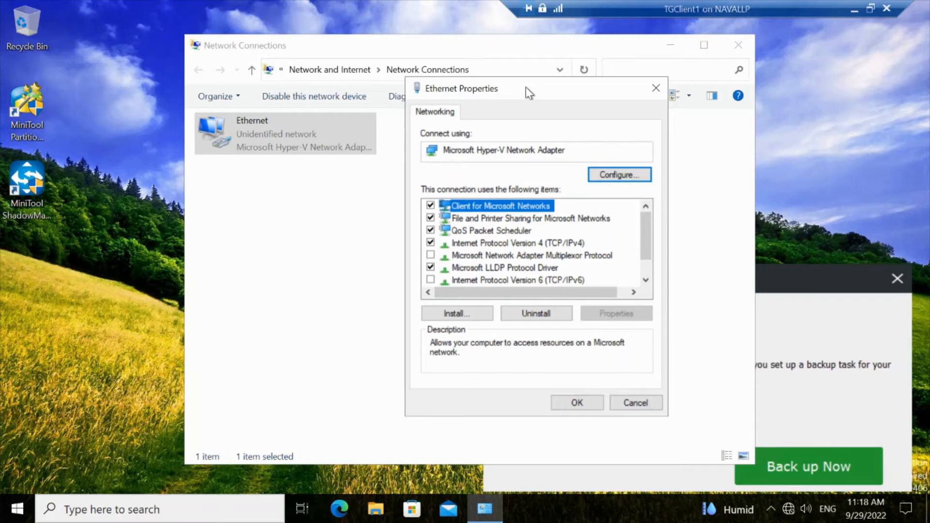
pyautogui.click(484, 244)
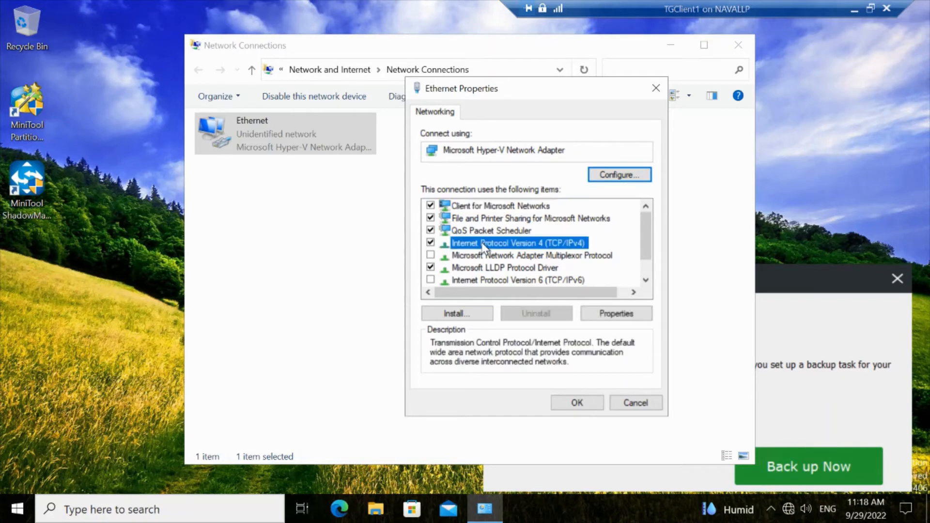
pyautogui.doubleClick(514, 245)
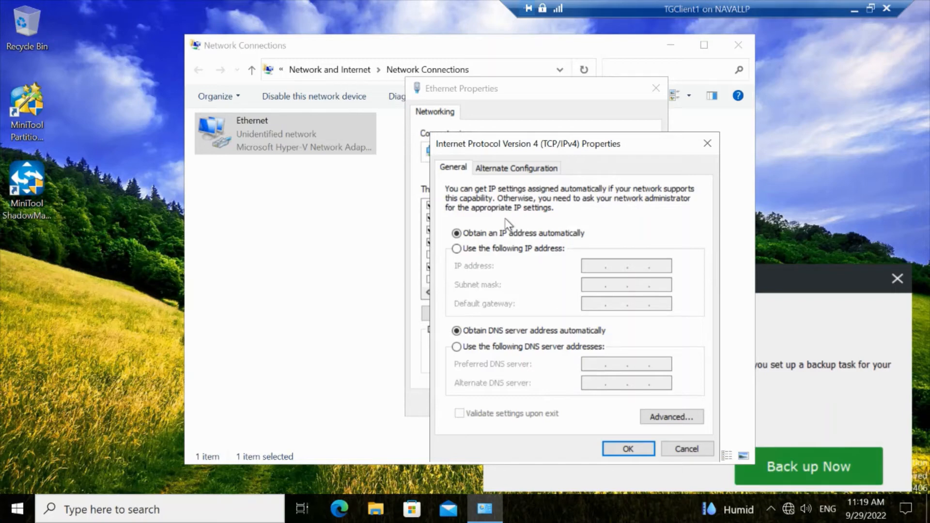
# Assign the static IP address 192.168.150.10 with subnet mask 255.255.255.0 to the Ethernet adapter
pyautogui.click(477, 249)
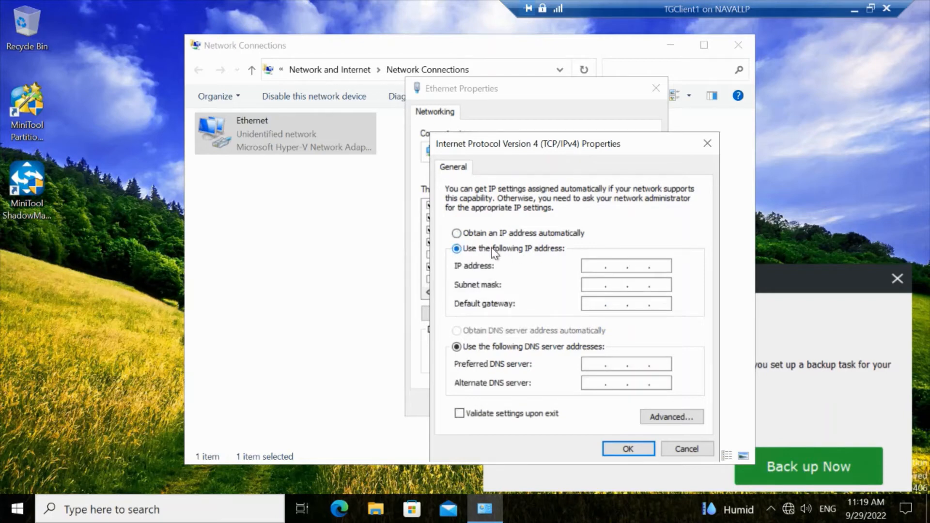
pyautogui.click(585, 266)
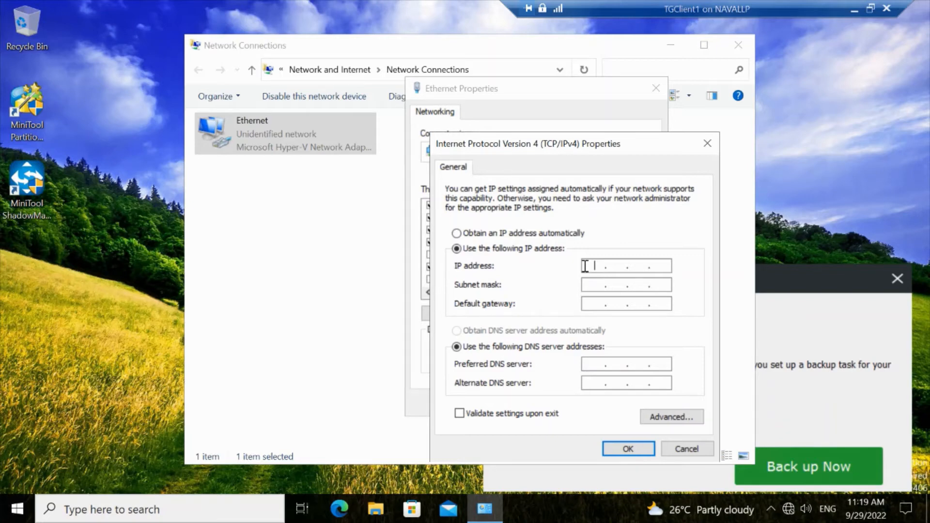
pyautogui.write('192 . 168 . 150 . 10')
pyautogui.press('Tab')
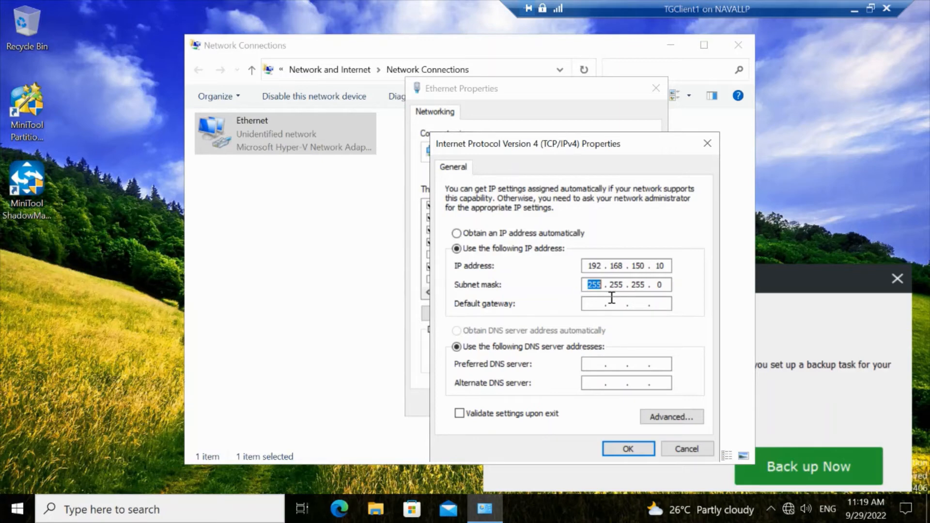
# Set the preferred DNS server to 192.168.150.10, leave the default gateway blank and save the adapter properties
pyautogui.click(593, 306)
pyautogui.click(594, 366)
pyautogui.write('192 . 168 . 150 . 10')
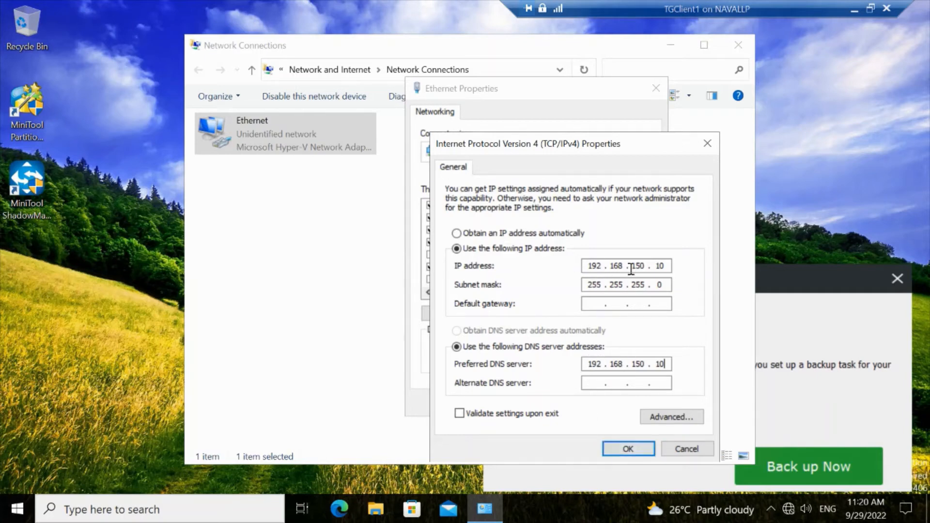
pyautogui.doubleClick(662, 266)
pyautogui.click(666, 268)
pyautogui.click(624, 448)
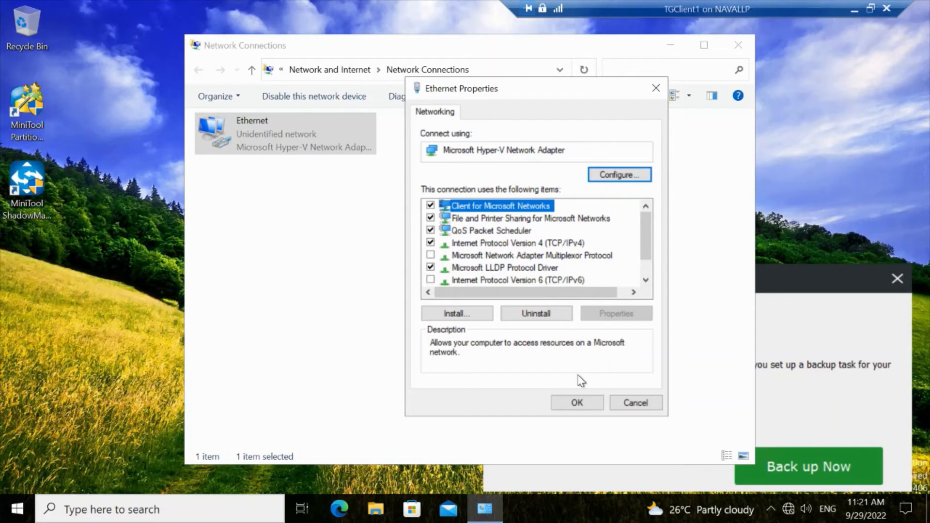
pyautogui.click(573, 402)
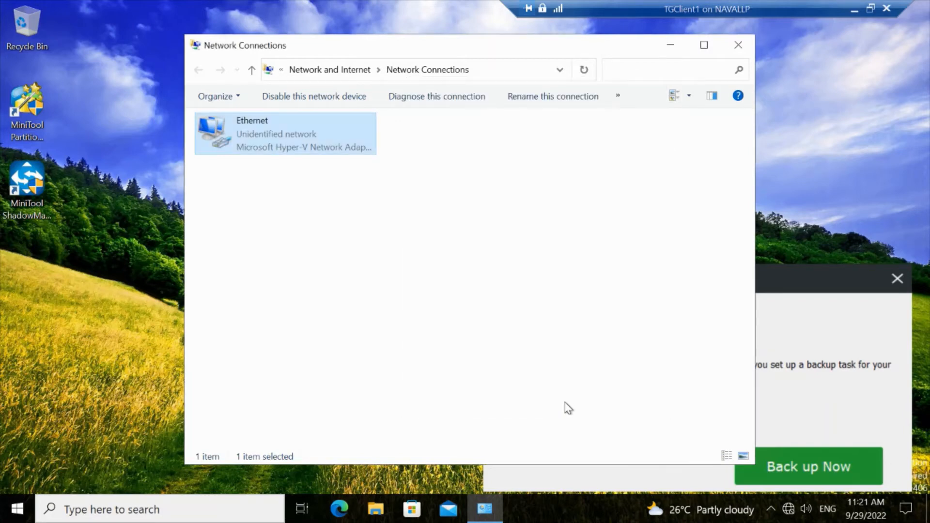
# Run ipconfig in a Command Prompt on TGClient1 to check its IPv4 address, then minimize the prompt
pyautogui.click(423, 159)
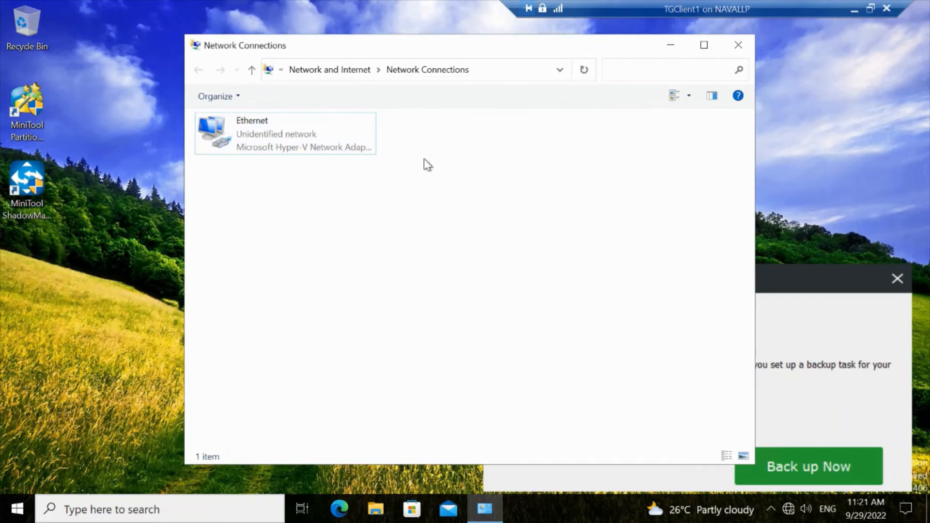
pyautogui.click(16, 516)
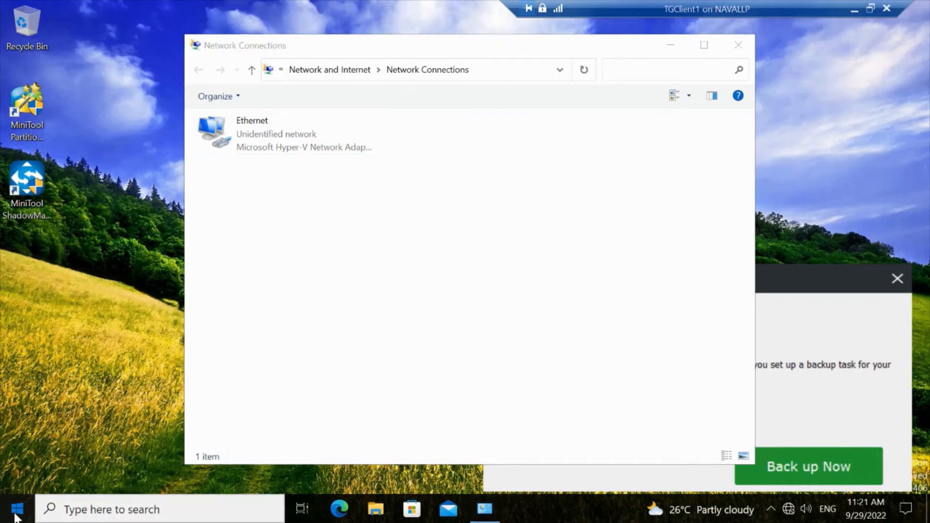
pyautogui.write('cmd')
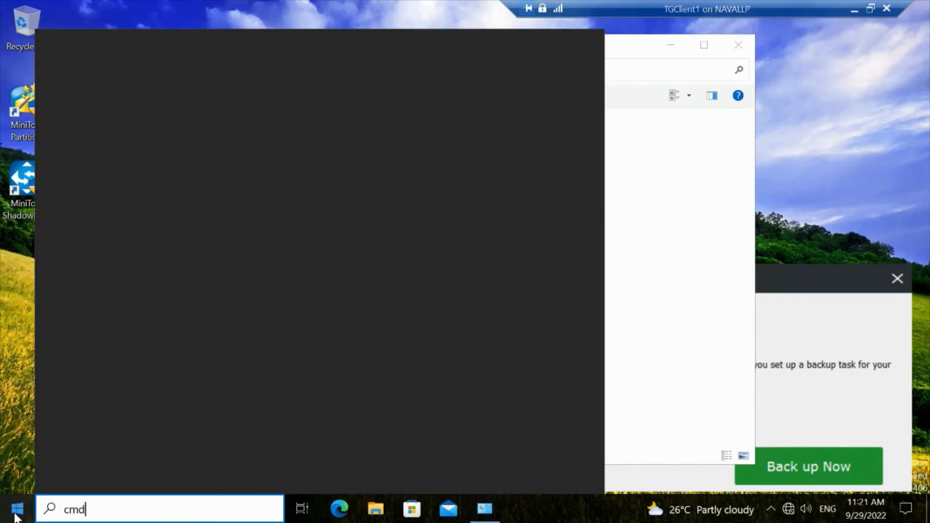
pyautogui.press('Return')
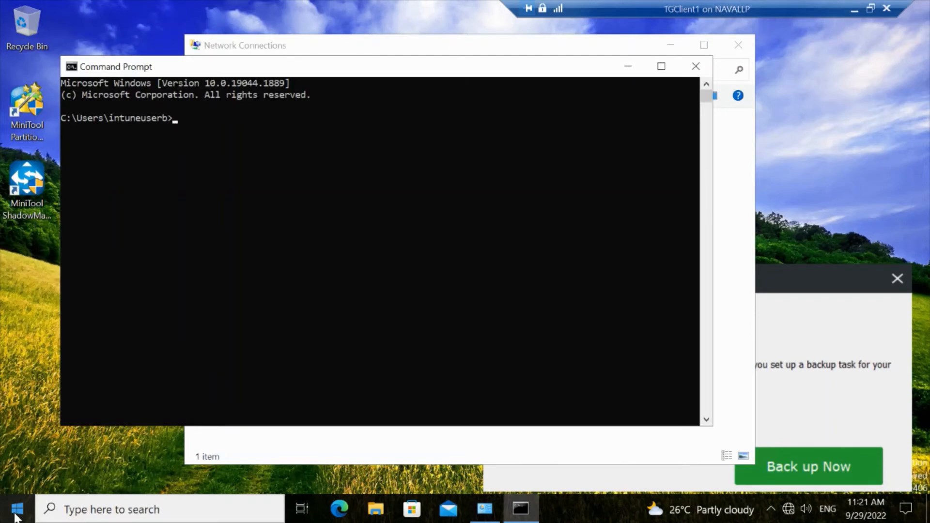
pyautogui.write('ipconfig')
pyautogui.press('Return')
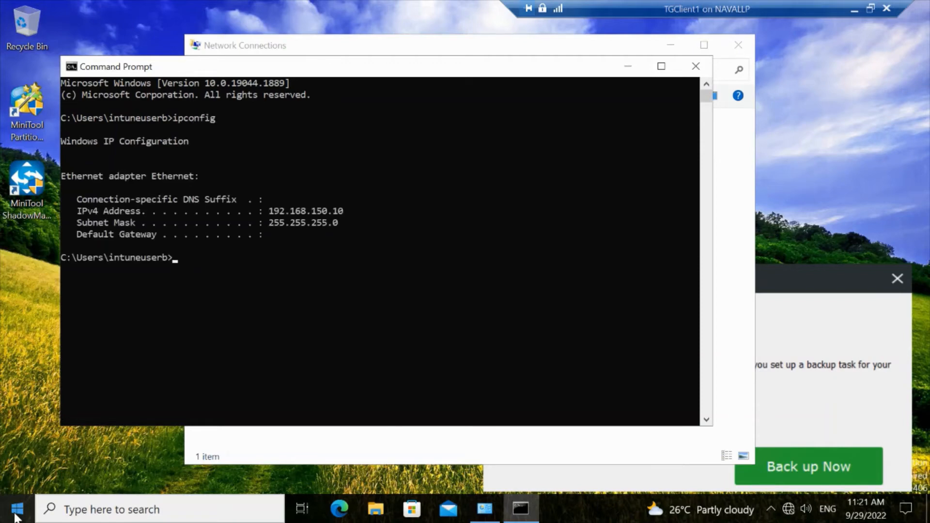
pyautogui.moveTo(353, 210); pyautogui.dragTo(269, 217)
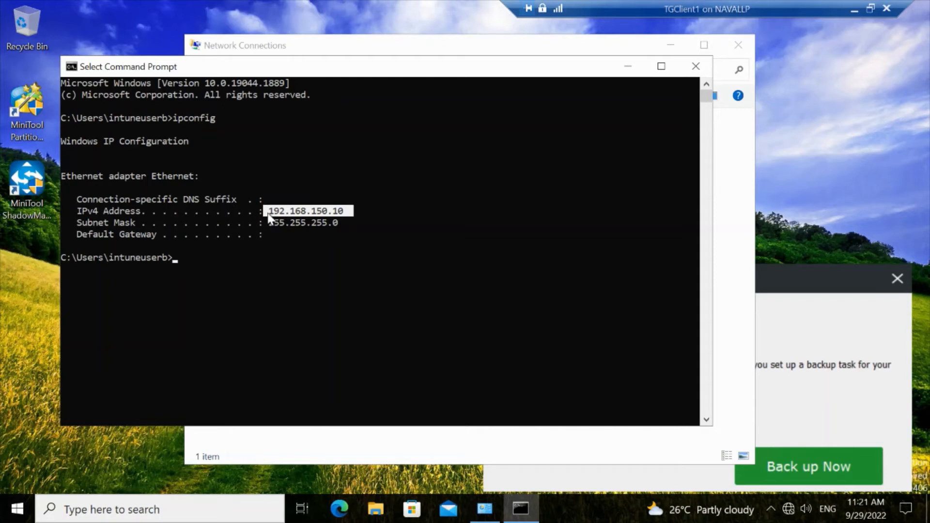
pyautogui.click(628, 66)
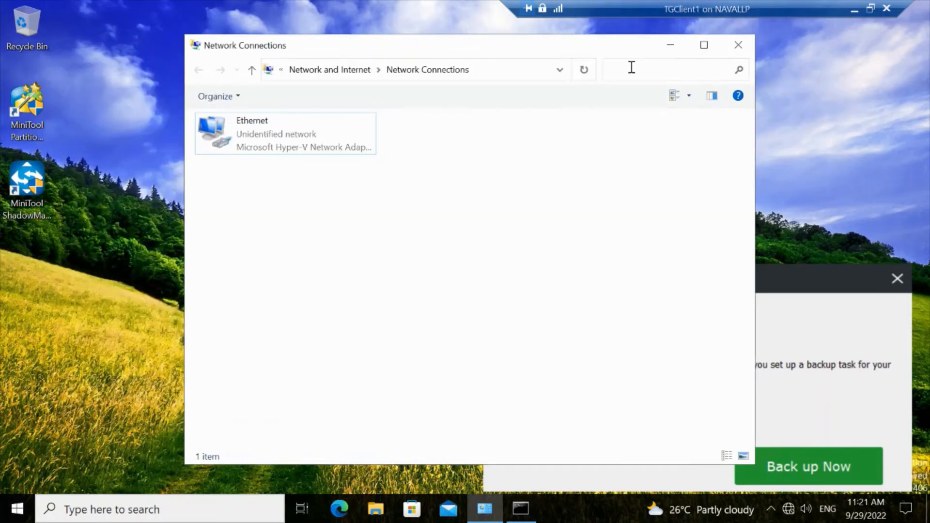
# Switch to Hyper-V Manager and connect to the TGSVR2019 virtual machine with a full-screen display
pyautogui.click(855, 8)
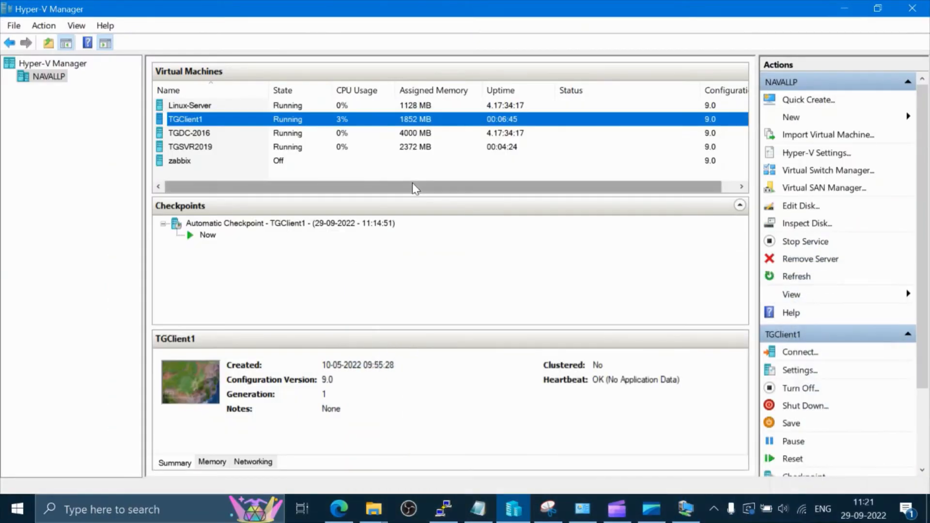
pyautogui.click(178, 147)
pyautogui.rightClick(177, 147)
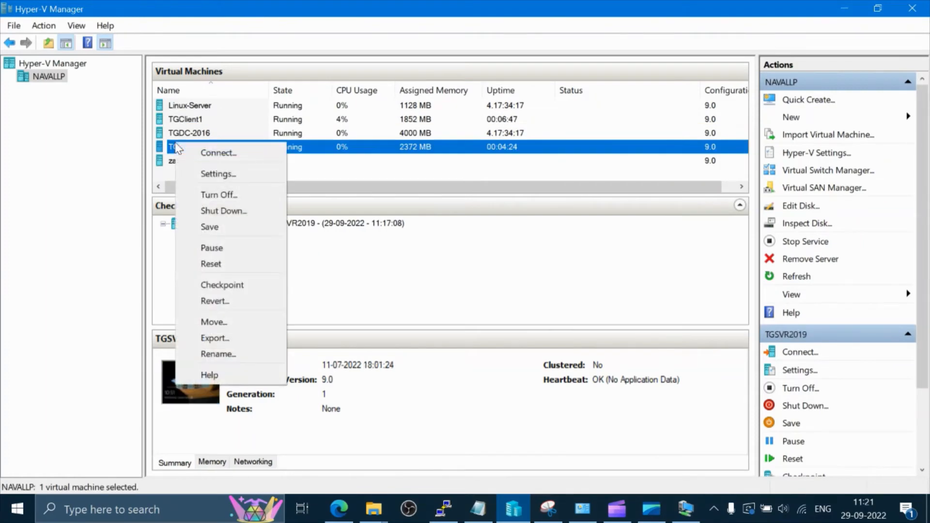
pyautogui.click(218, 154)
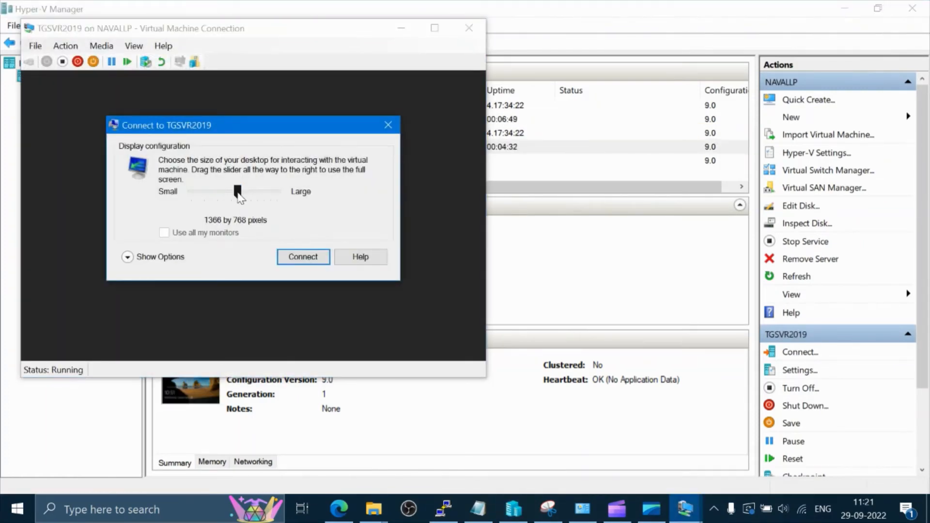
pyautogui.moveTo(239, 196); pyautogui.dragTo(305, 200)
pyautogui.click(305, 256)
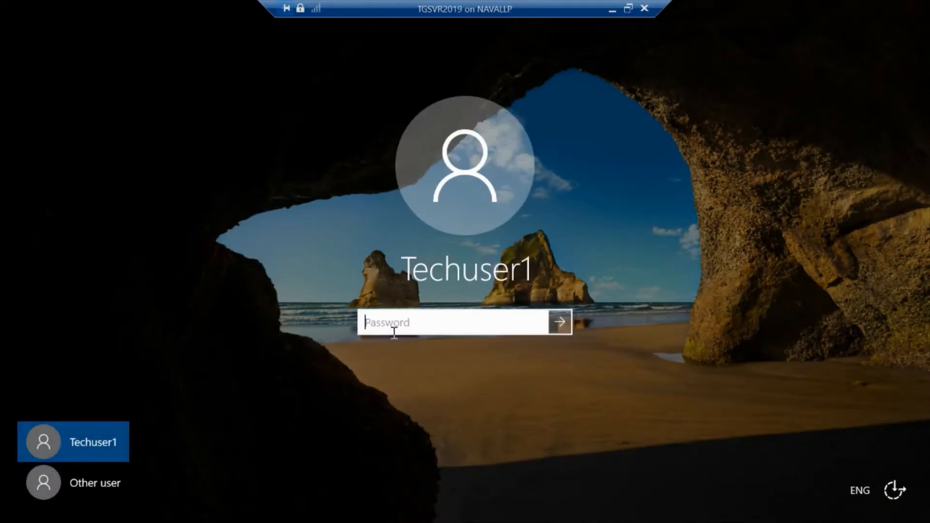
# Sign in to TGSVR2019 with the account password and dismiss the Server Manager and Shutdown Event Tracker windows
pyautogui.write('*************')
pyautogui.press('Return')
pyautogui.press('Return')
pyautogui.write('**********')
pyautogui.press('Return')
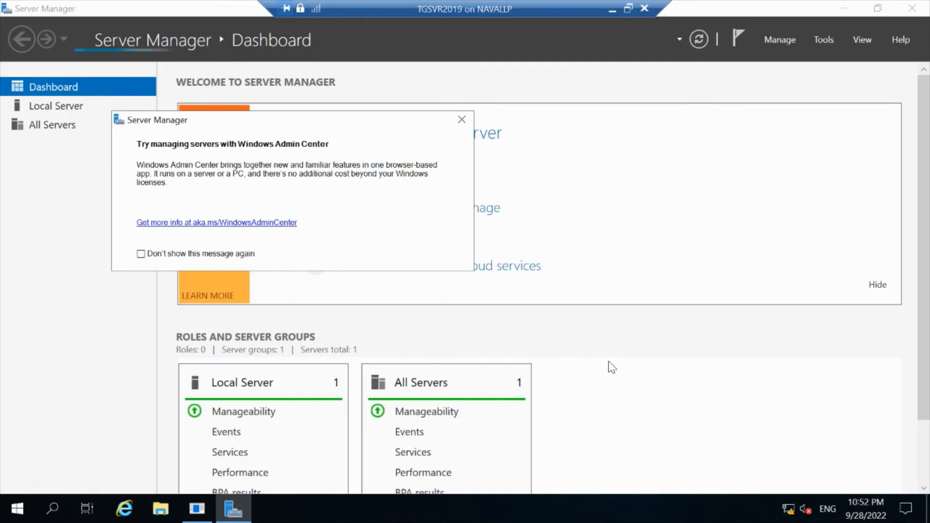
pyautogui.click(459, 122)
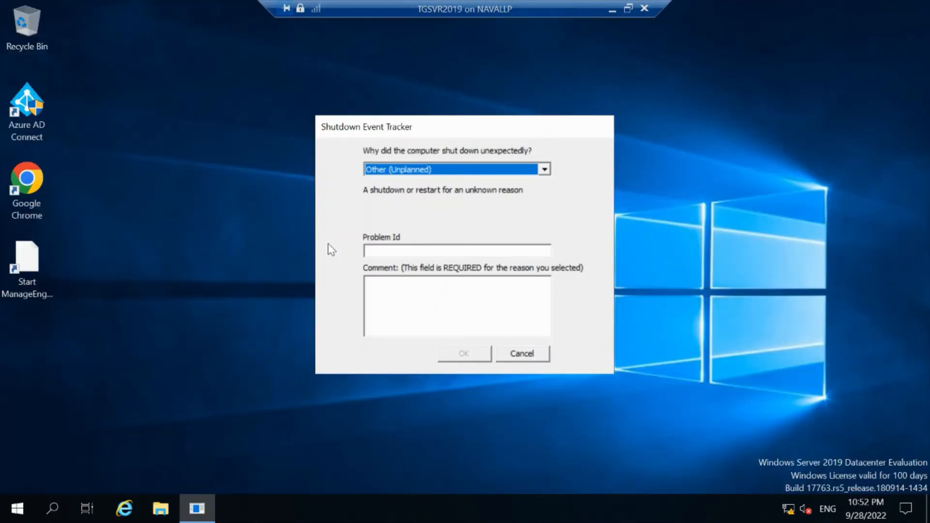
pyautogui.click(536, 357)
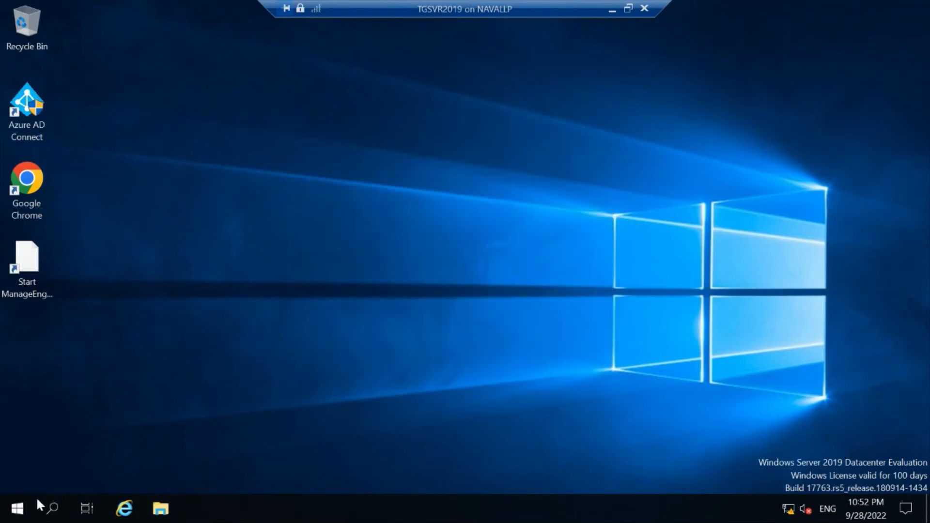
# Open Network Connections on TGSVR2019 with the Run command ncpa.cpl and select the Ethernet adapter
pyautogui.rightClick(17, 499)
pyautogui.click(60, 431)
pyautogui.write('ncpa.cpl')
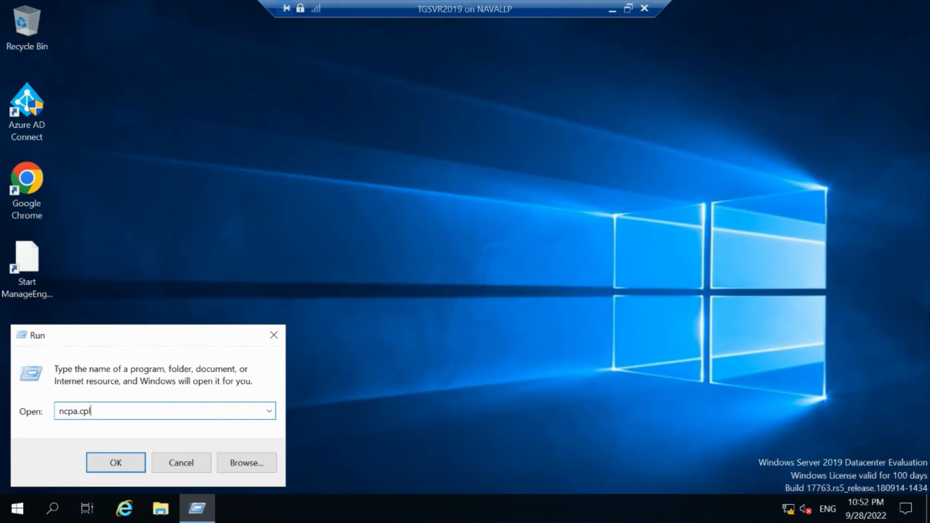
pyautogui.press('Return')
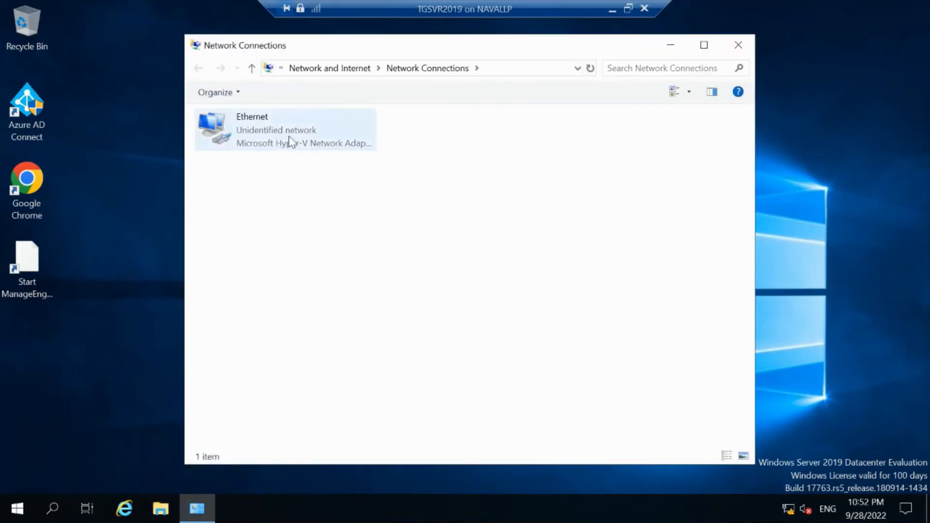
pyautogui.click(289, 136)
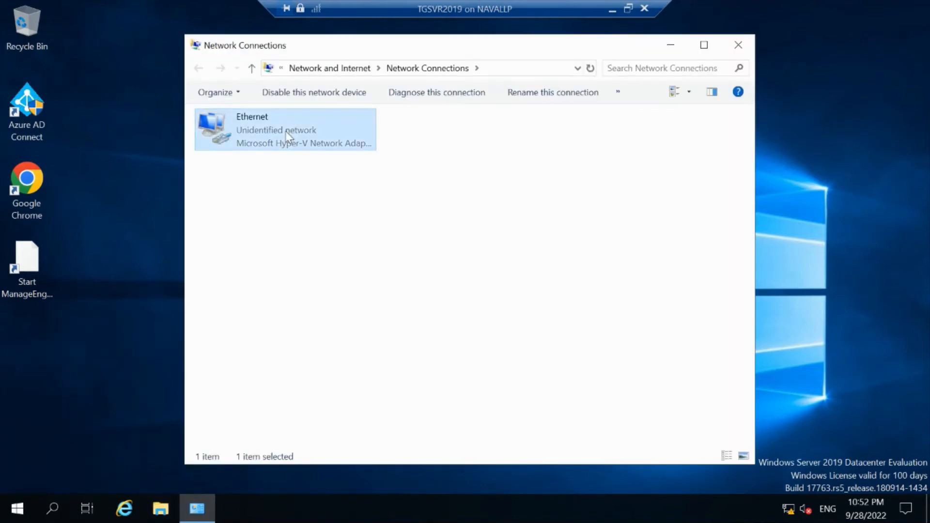
# Run ipconfig in a Command Prompt on TGSVR2019, highlight its autoconfiguration IPv4 address, and minimize the prompt
pyautogui.click(19, 502)
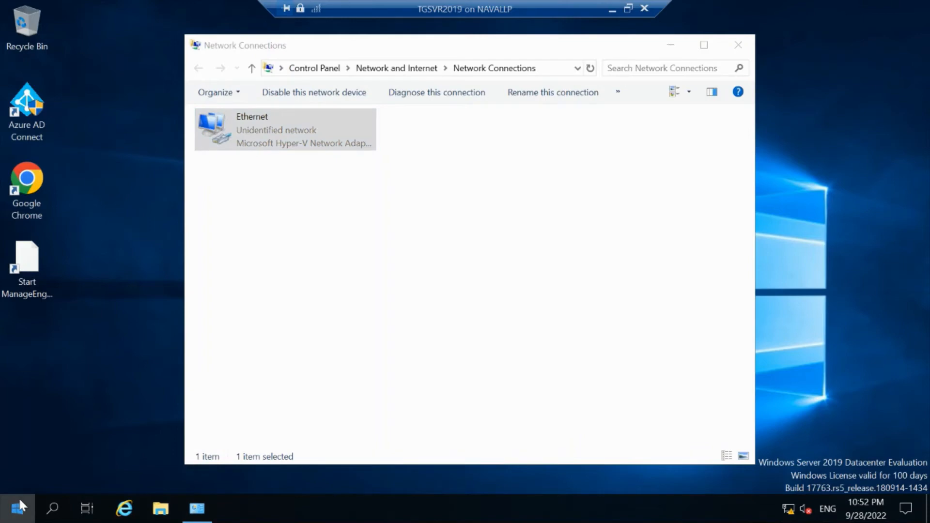
pyautogui.write('cmd')
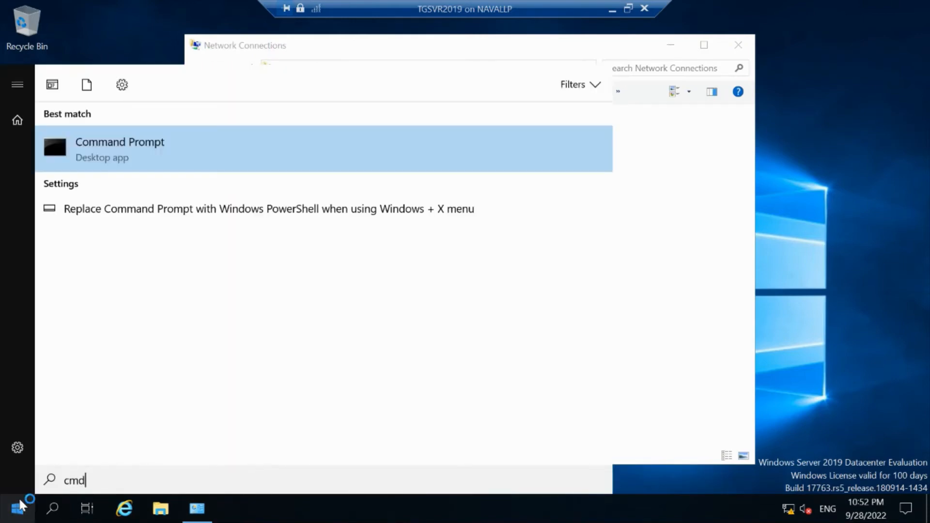
pyautogui.click(19, 506)
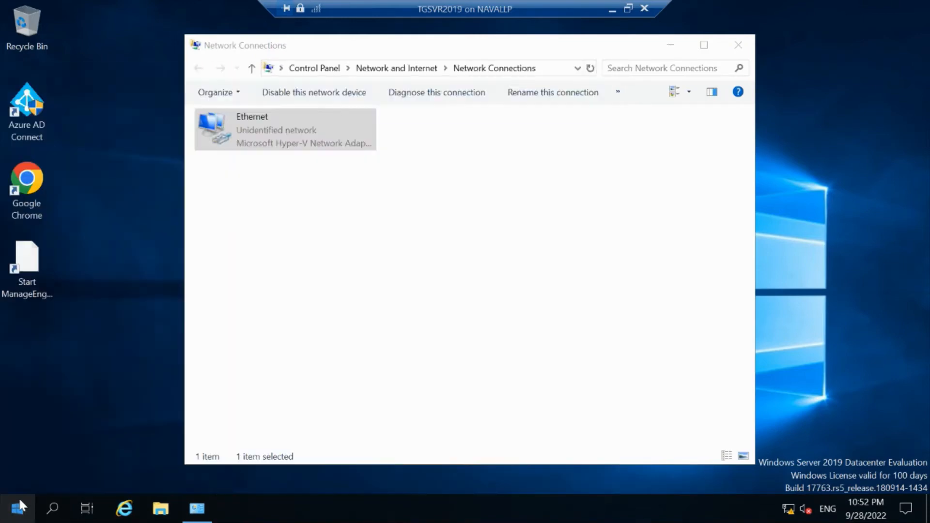
pyautogui.write('i')
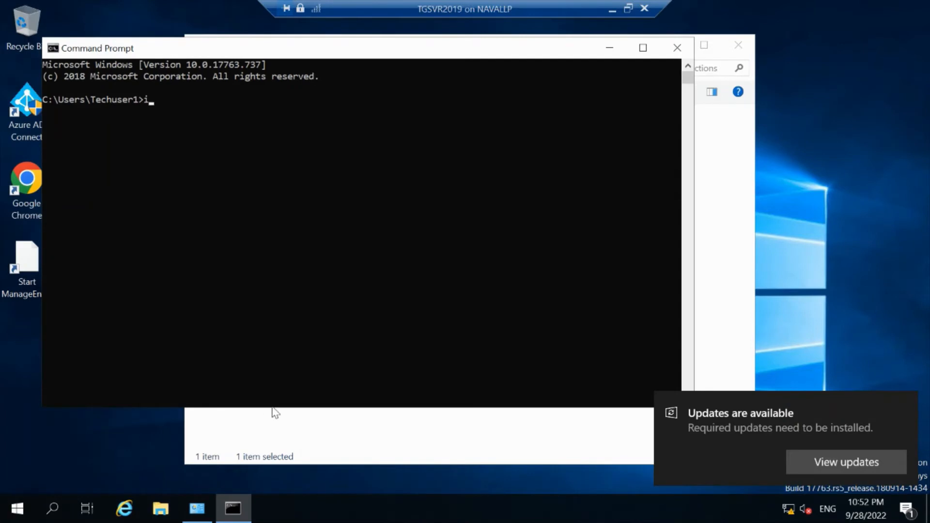
pyautogui.write('pconfig')
pyautogui.press('Return')
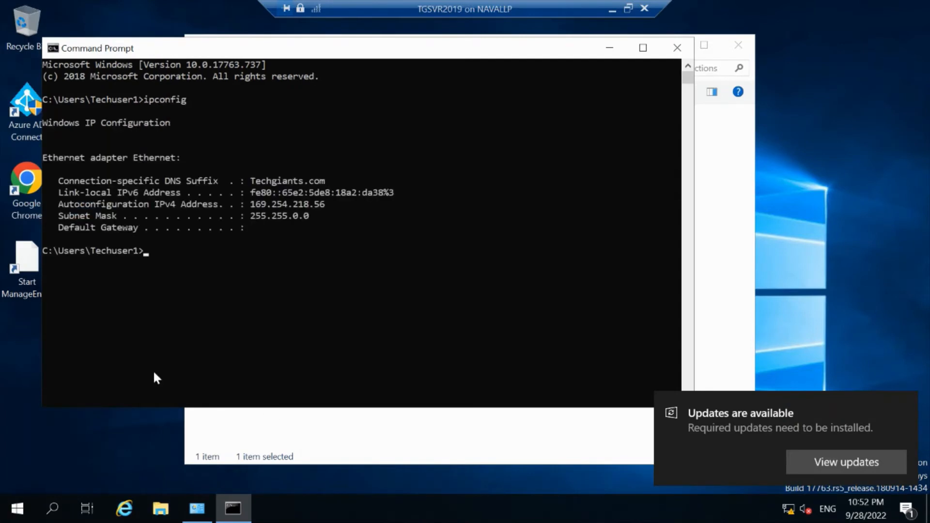
pyautogui.moveTo(329, 203); pyautogui.dragTo(251, 206)
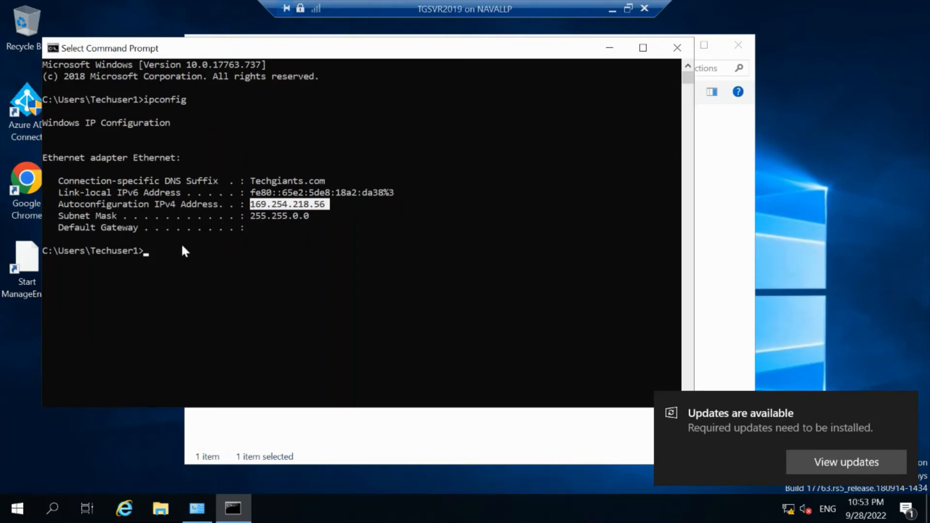
pyautogui.click(609, 50)
# In the Ethernet adapter's IPv4 properties, assign the static IP address 192.168.150.11 with subnet mask 255.255.255.0
pyautogui.rightClick(294, 149)
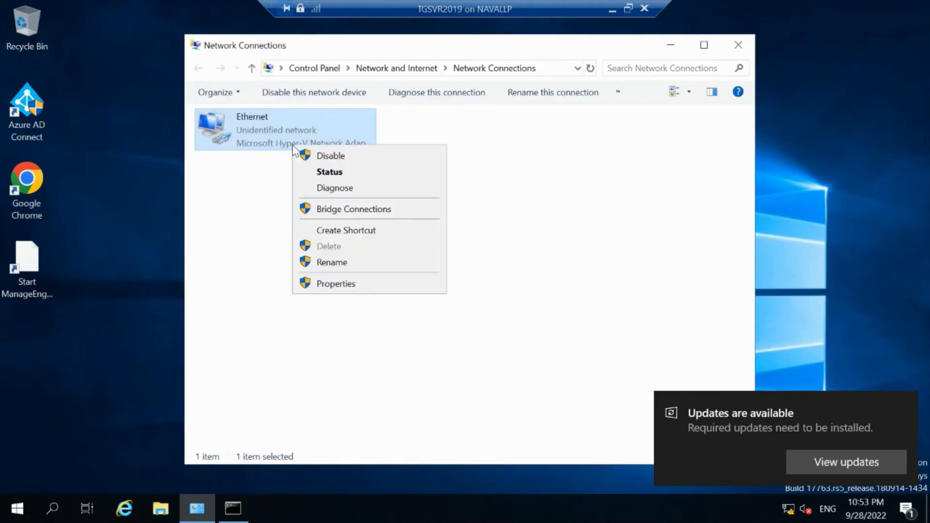
pyautogui.click(345, 282)
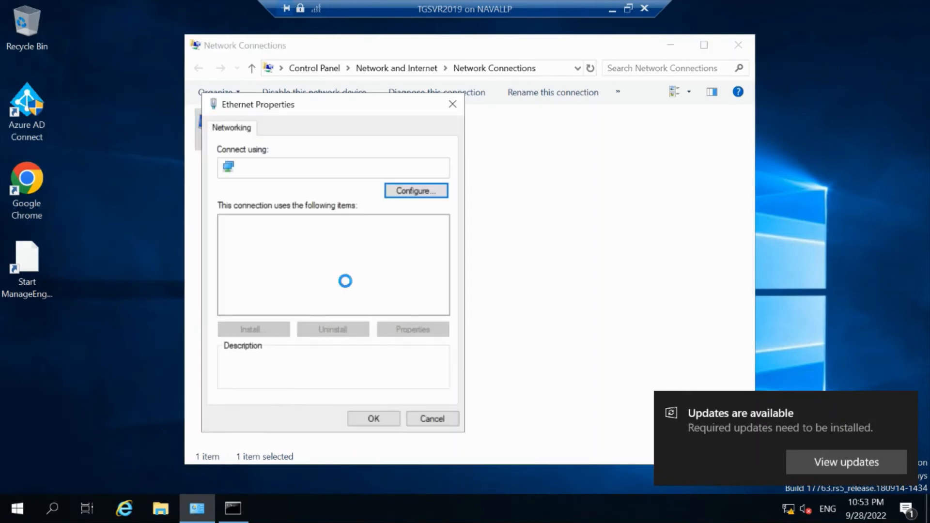
pyautogui.doubleClick(289, 264)
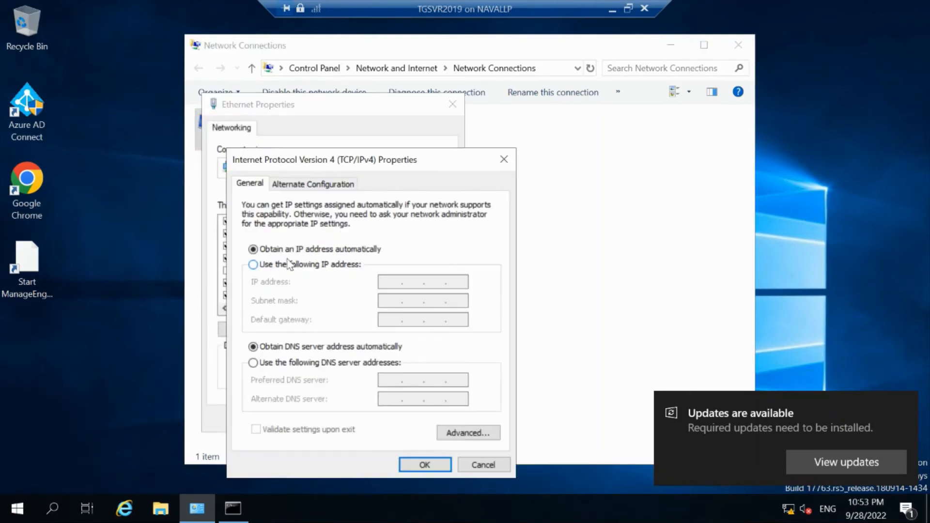
pyautogui.click(306, 265)
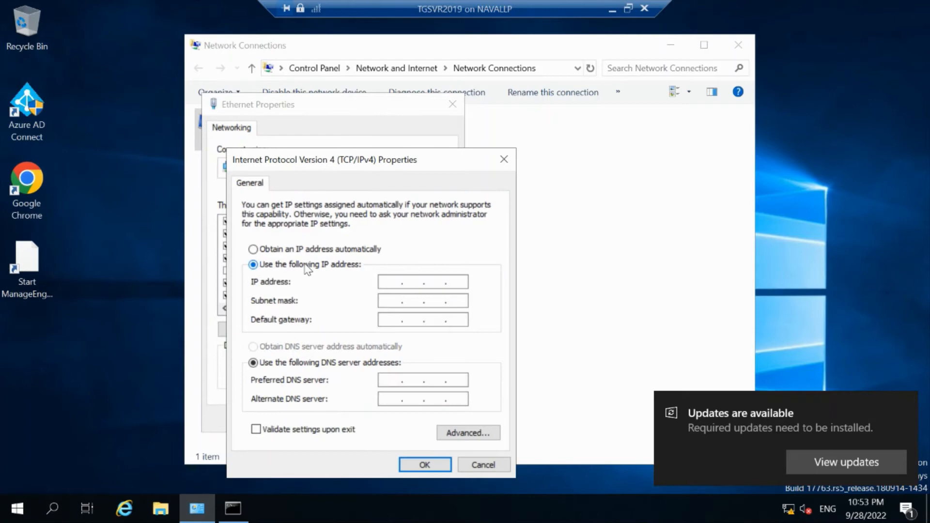
pyautogui.click(395, 284)
pyautogui.write('192.168159')
pyautogui.press('BackSpace')
pyautogui.write('0 . 11')
pyautogui.press('Tab')
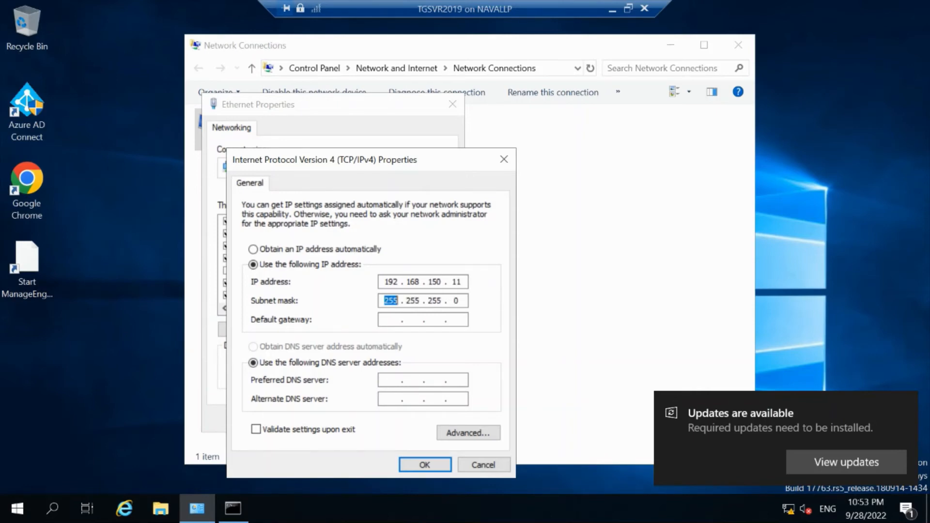
# Set the preferred DNS server to 192.168.150.11, leave the default gateway blank, and save the Ethernet adapter properties
pyautogui.click(383, 365)
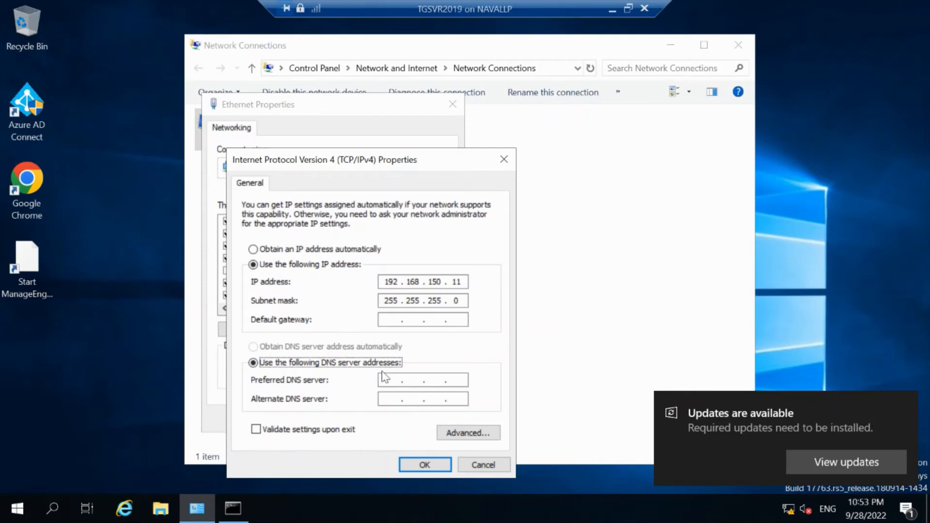
pyautogui.click(384, 378)
pyautogui.write('192 . 168 . ')
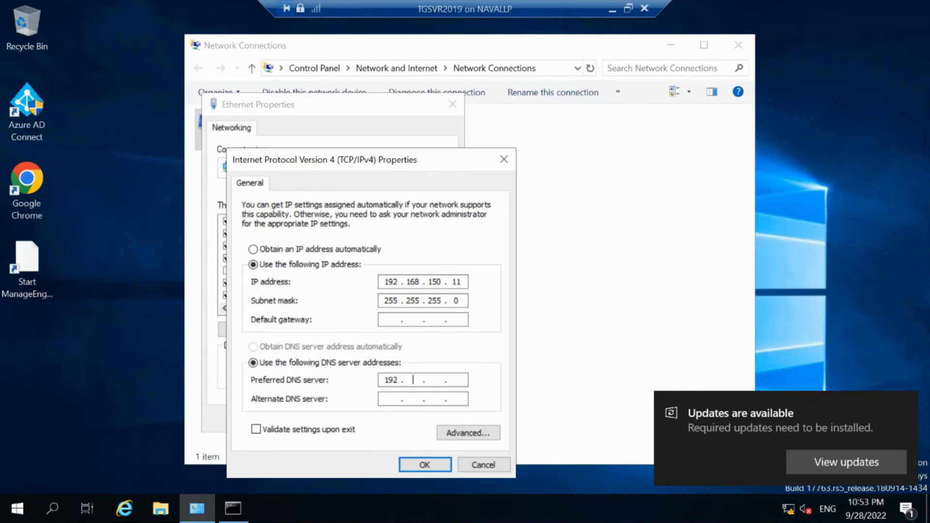
pyautogui.write('150 . 11')
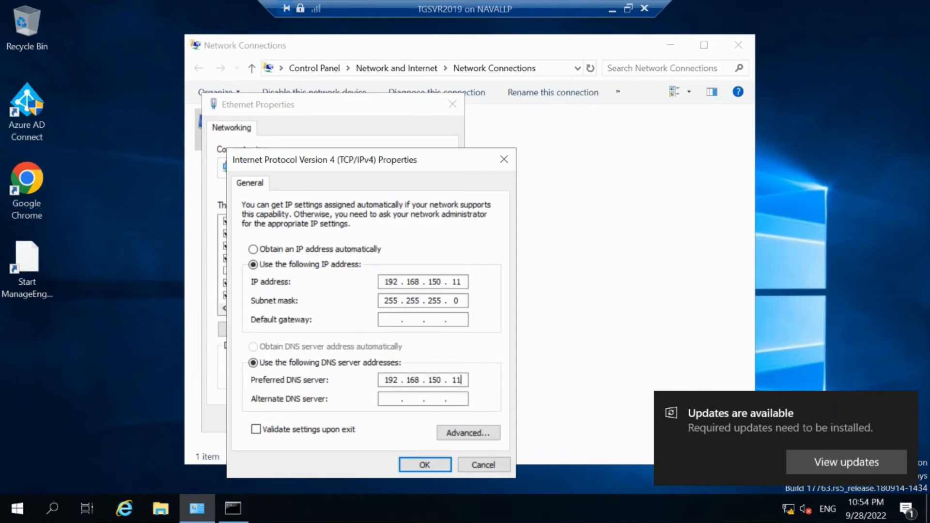
pyautogui.click(435, 463)
pyautogui.click(233, 509)
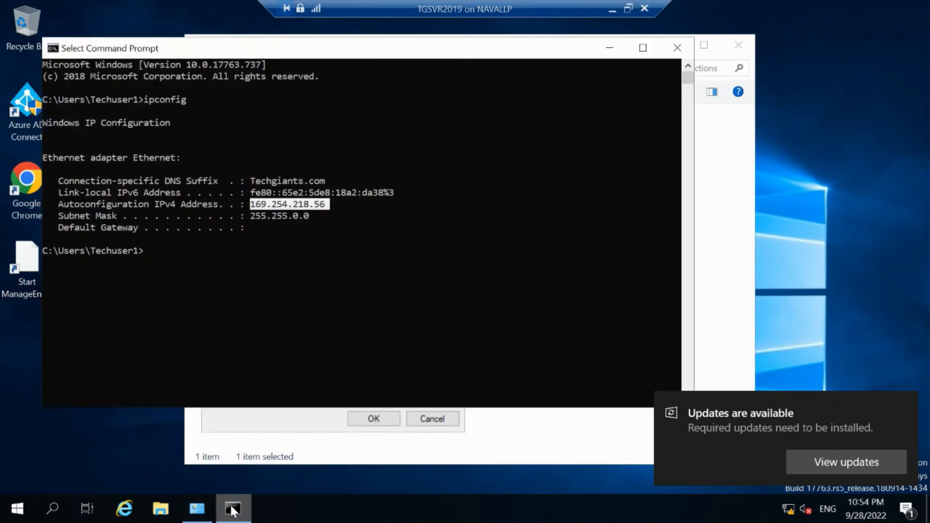
pyautogui.click(232, 509)
pyautogui.click(373, 419)
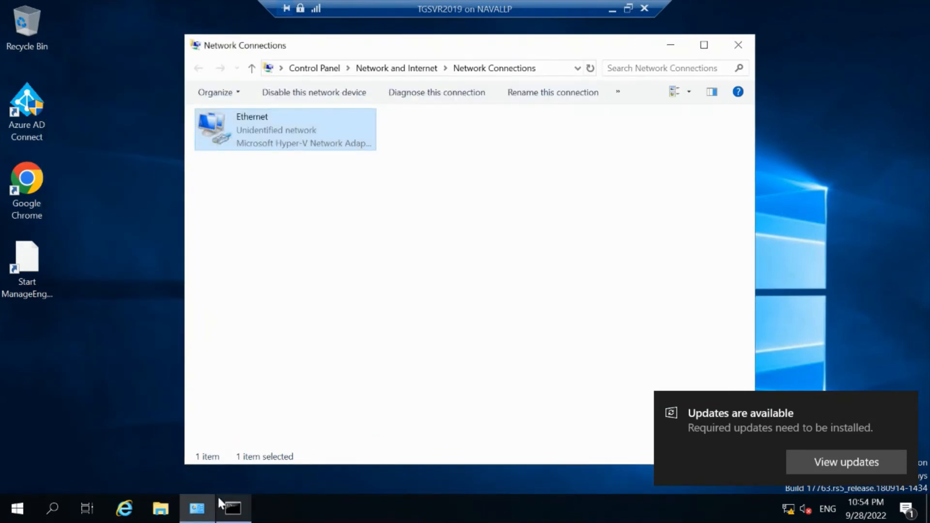
# Rerun ipconfig in the Command Prompt until the new static IPv4 address can be checked, and highlight that address
pyautogui.click(232, 508)
pyautogui.press('Up')
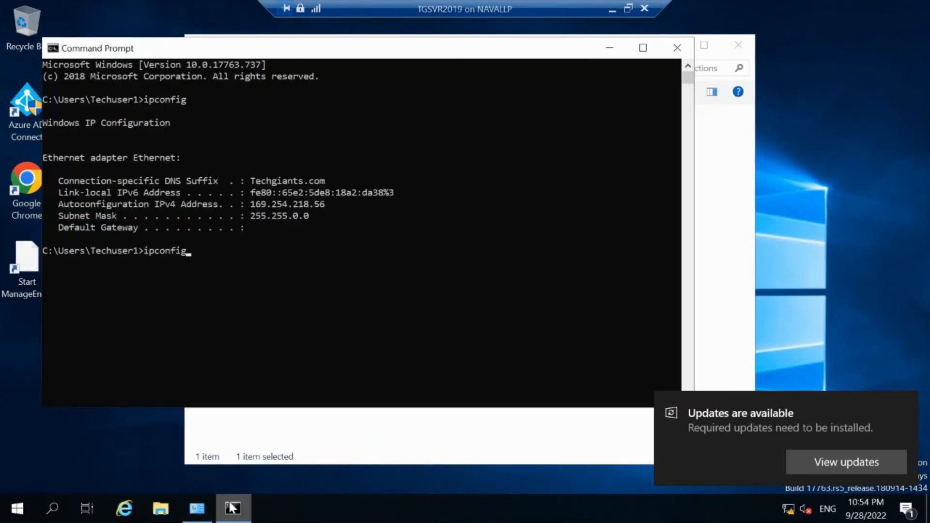
pyautogui.press('Return')
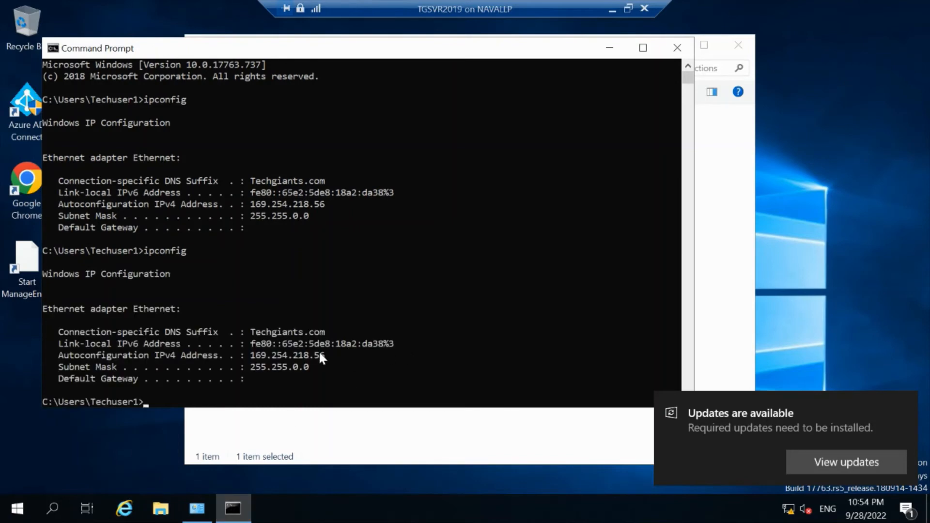
pyautogui.press('Up')
pyautogui.press('Return')
pyautogui.press('Up')
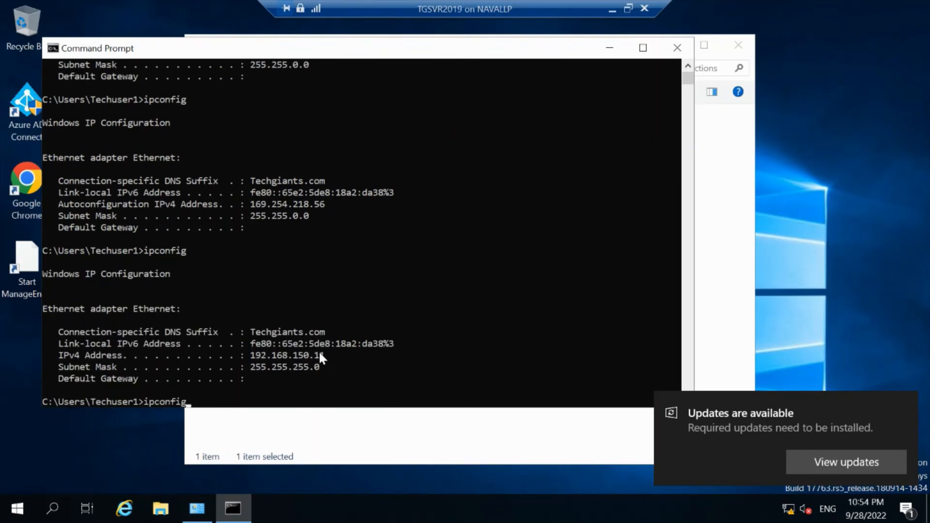
pyautogui.moveTo(333, 355); pyautogui.dragTo(274, 361)
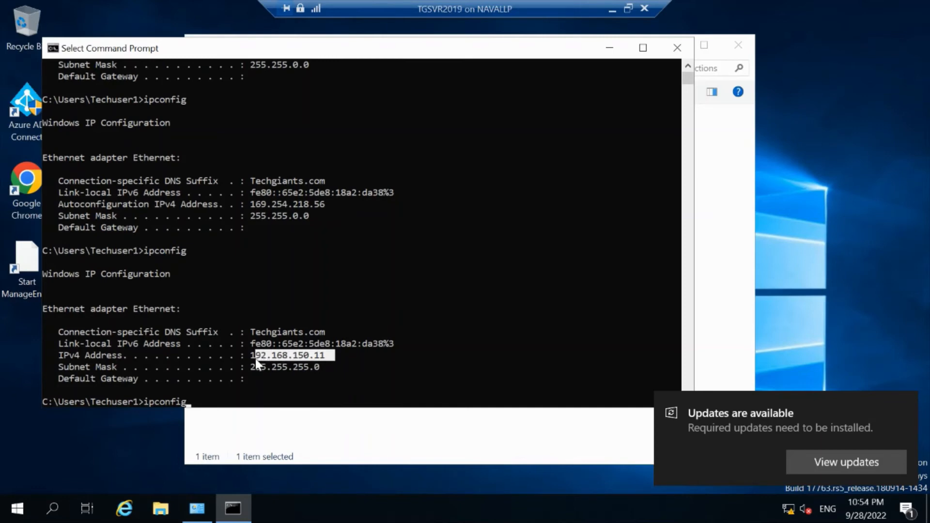
pyautogui.click(296, 355)
pyautogui.press('BackSpace')
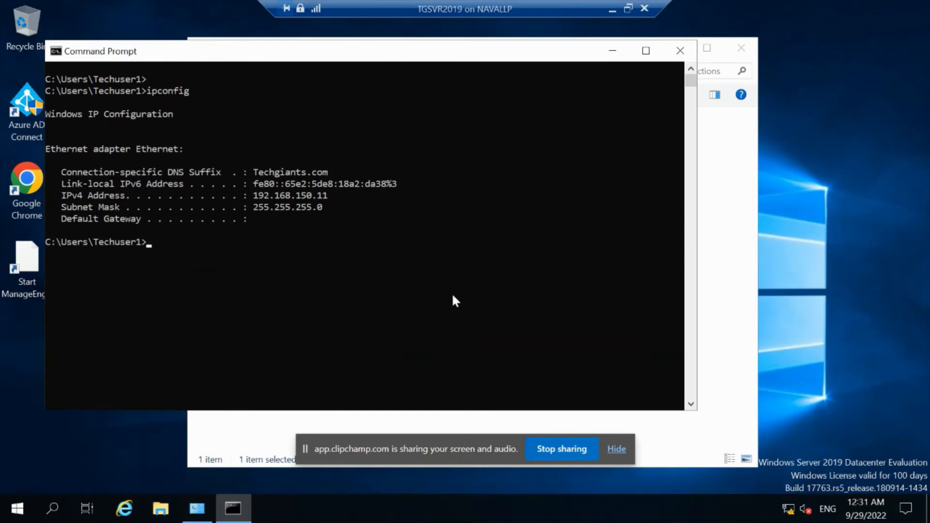
# Ping TGClient1 at 192.168.150.10 from the TGSVR2019 Command Prompt to test connectivity
pyautogui.write('ping 192.168.150')
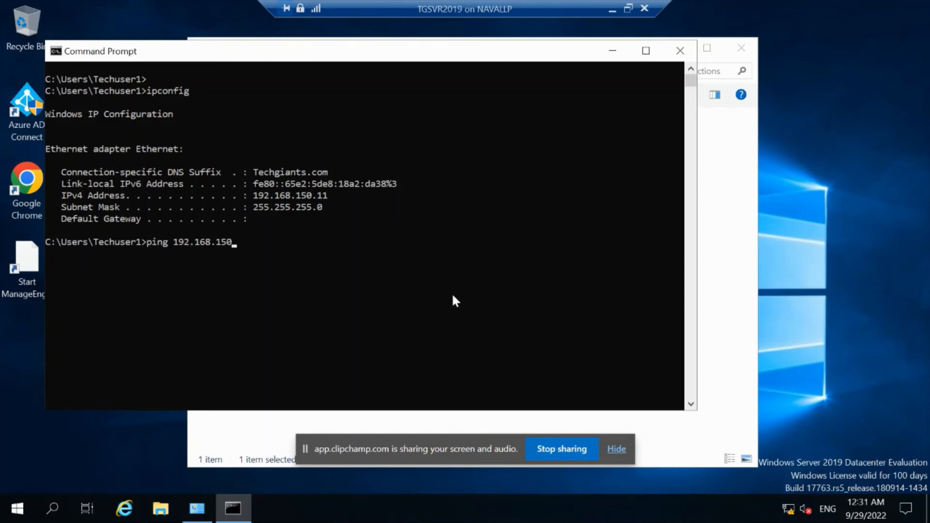
pyautogui.write('.10')
pyautogui.press('Return')
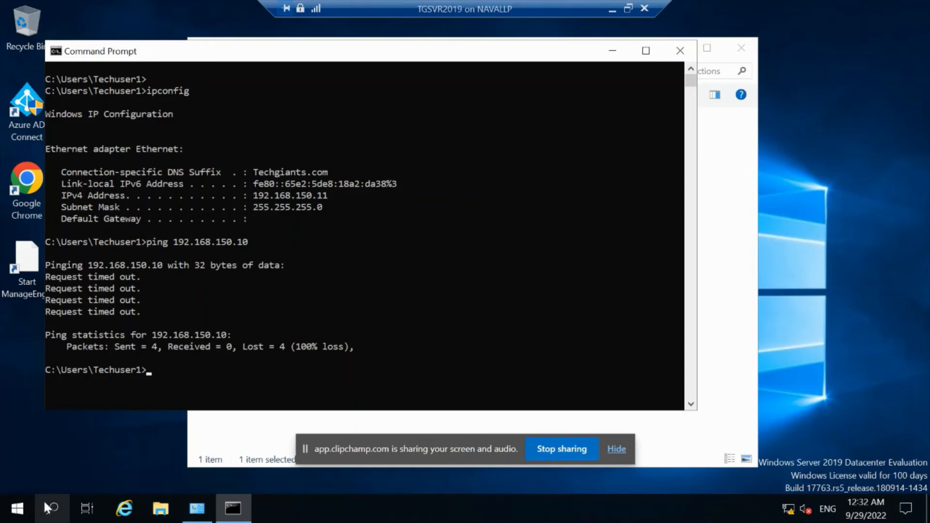
# Open Windows Defender Firewall on TGSVR2019 with the Run command firewall.cpl, check its state for each network profile, and close it
pyautogui.rightClick(16, 507)
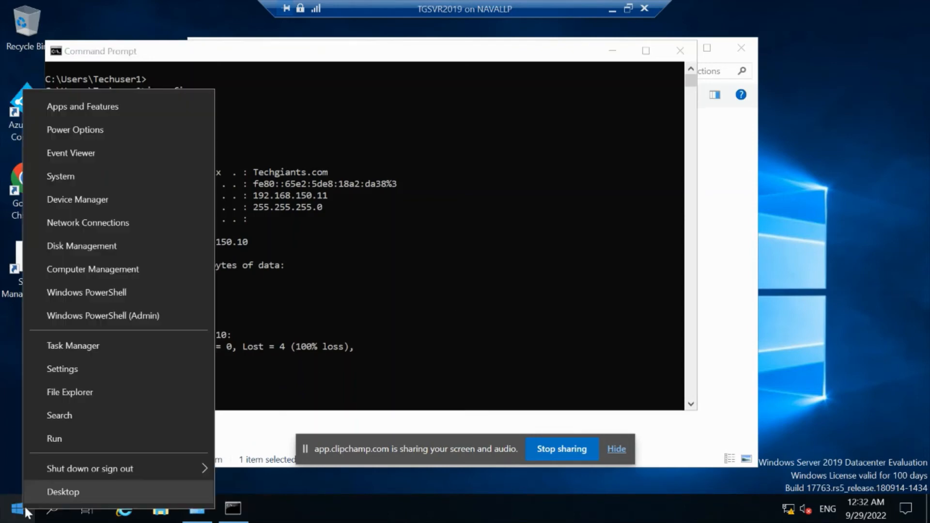
pyautogui.click(81, 440)
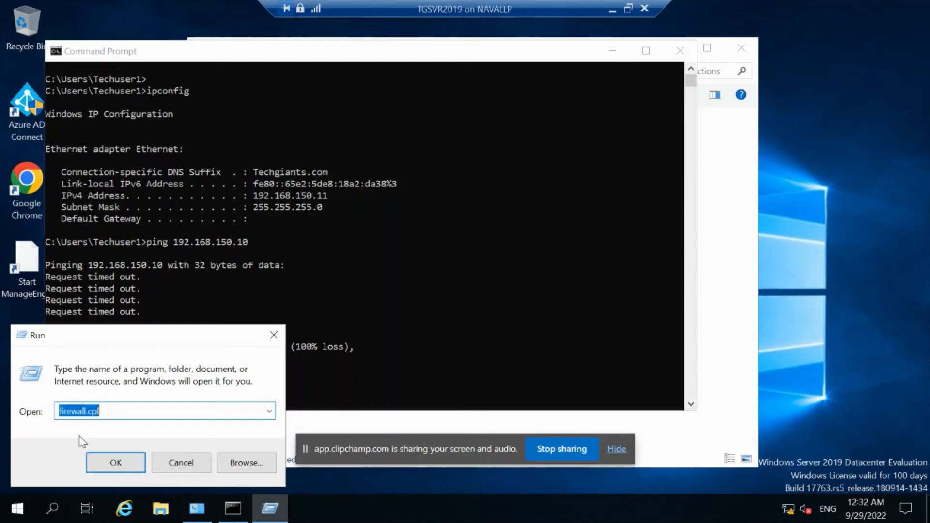
pyautogui.press('Return')
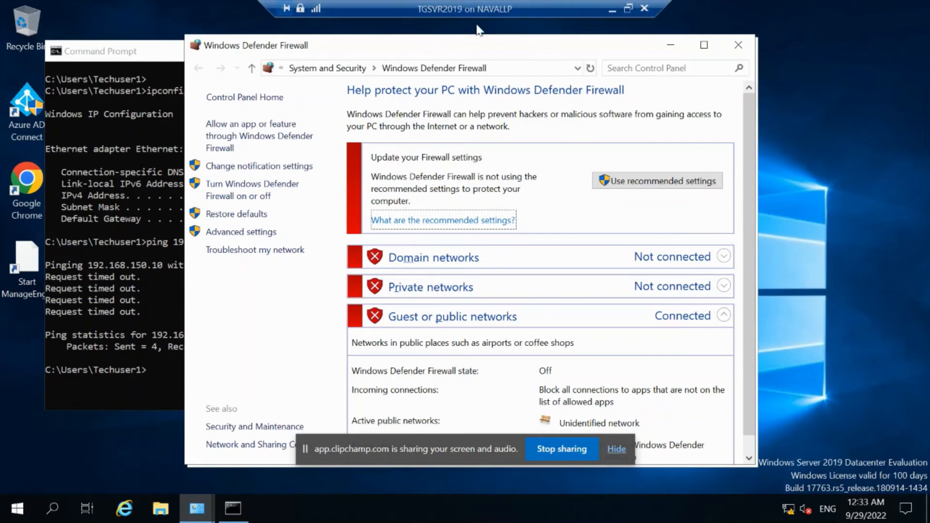
pyautogui.click(737, 53)
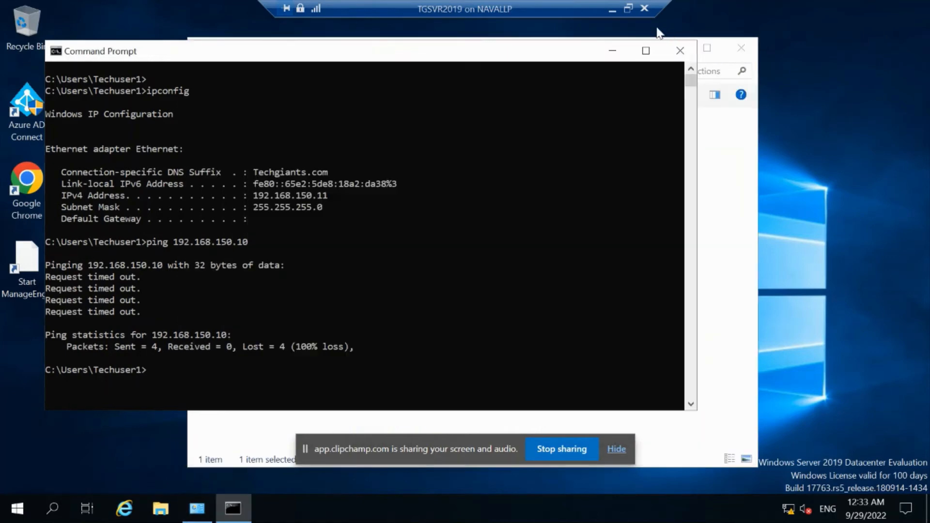
pyautogui.click(609, 11)
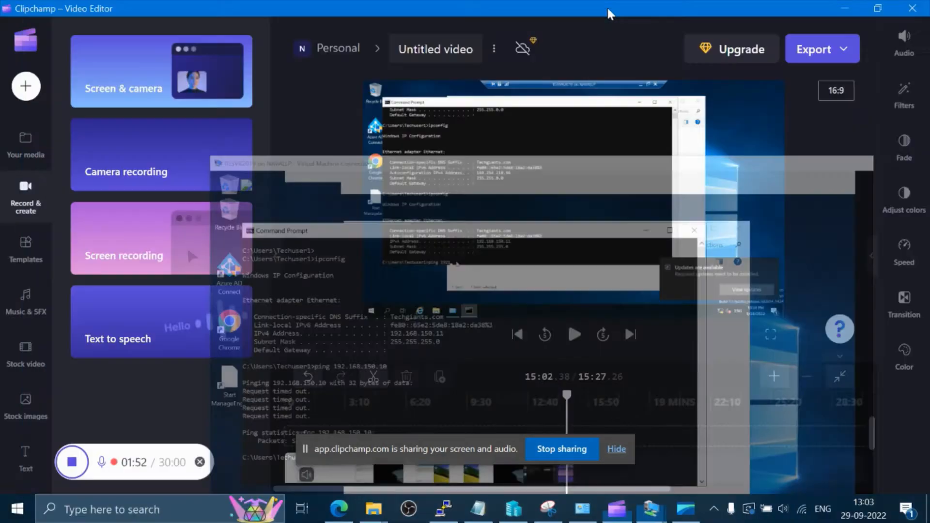
pyautogui.click(516, 515)
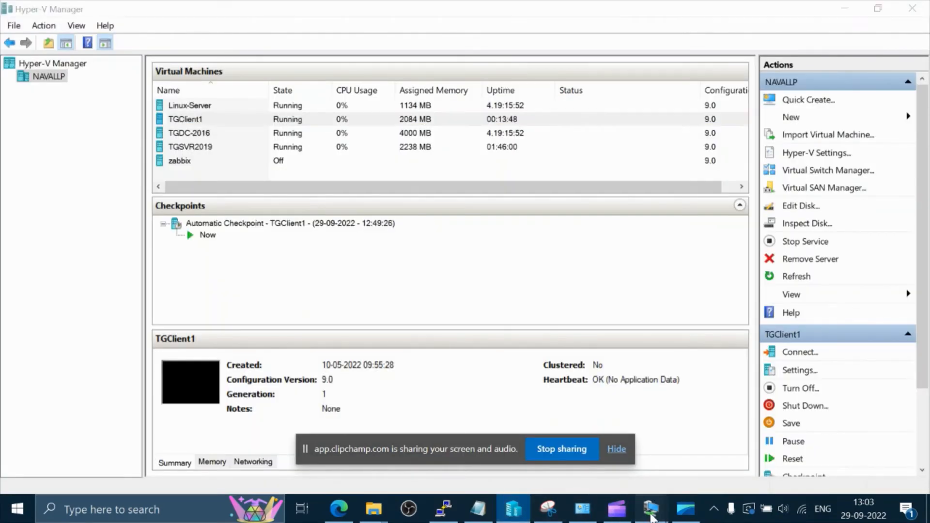
pyautogui.click(462, 305)
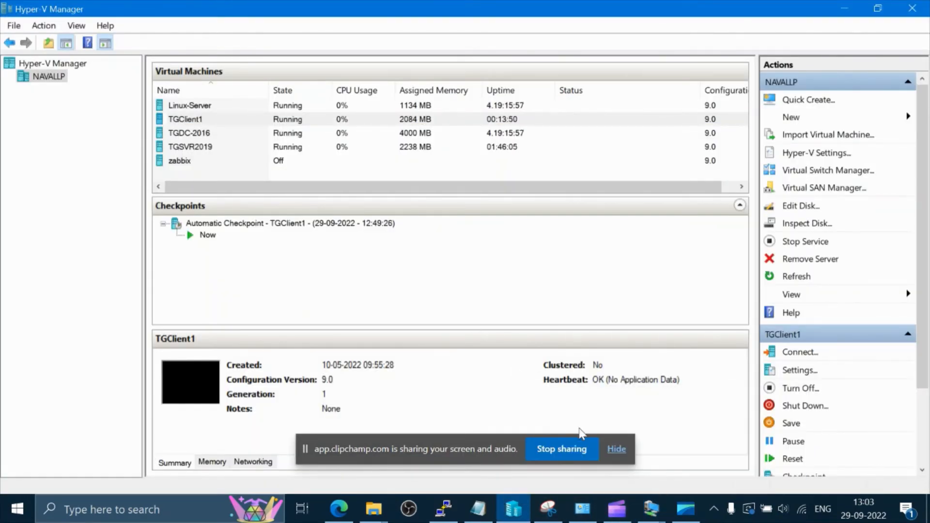
pyautogui.click(614, 449)
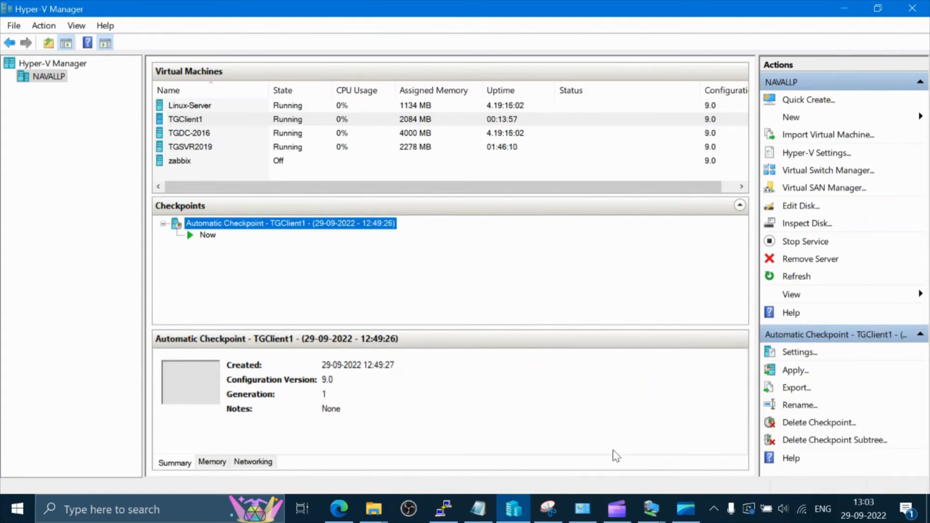
pyautogui.click(649, 514)
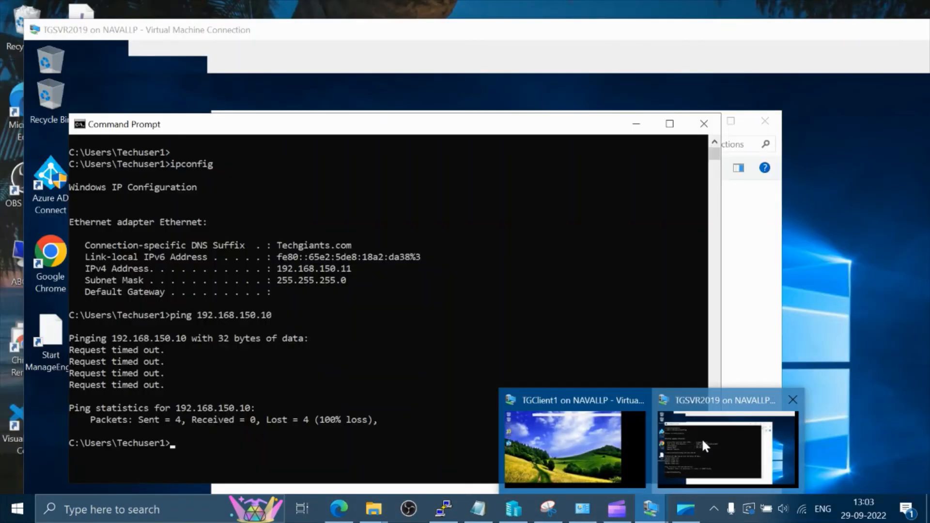
pyautogui.click(702, 438)
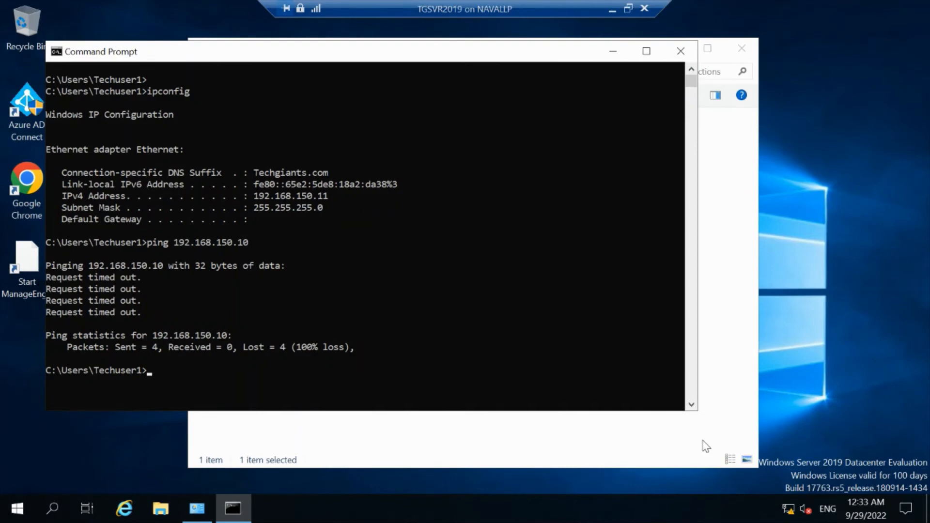
# Switch to the TGClient1 virtual machine and open Windows Defender Firewall with the Run command firewall.cpl
pyautogui.click(613, 9)
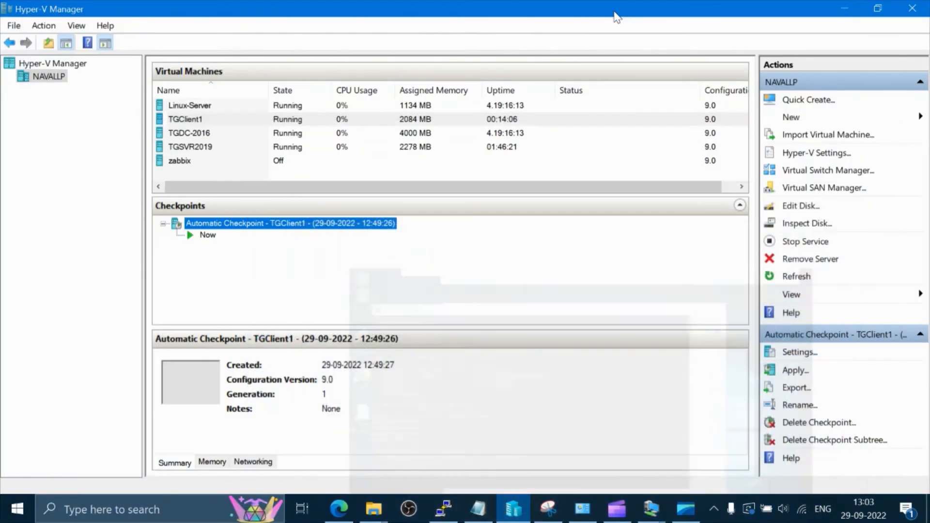
pyautogui.click(226, 122)
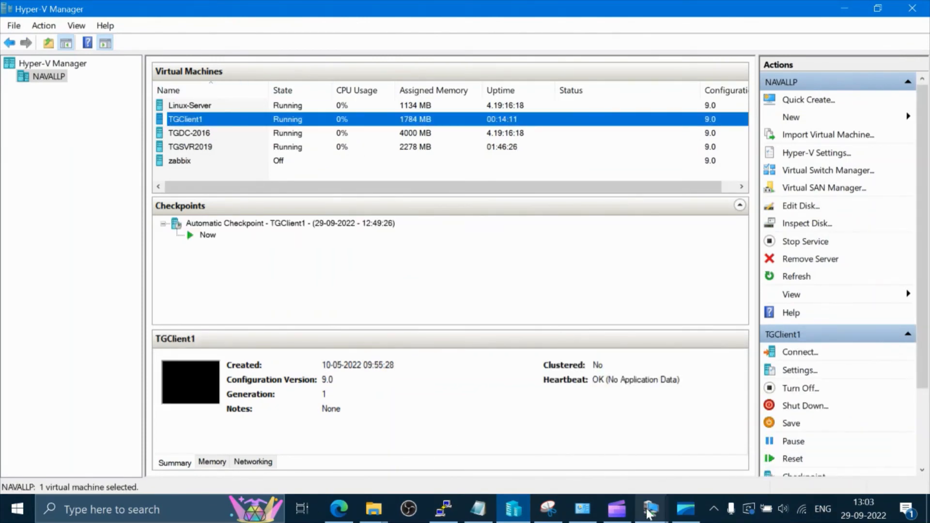
pyautogui.moveTo(649, 511)
pyautogui.click(581, 441)
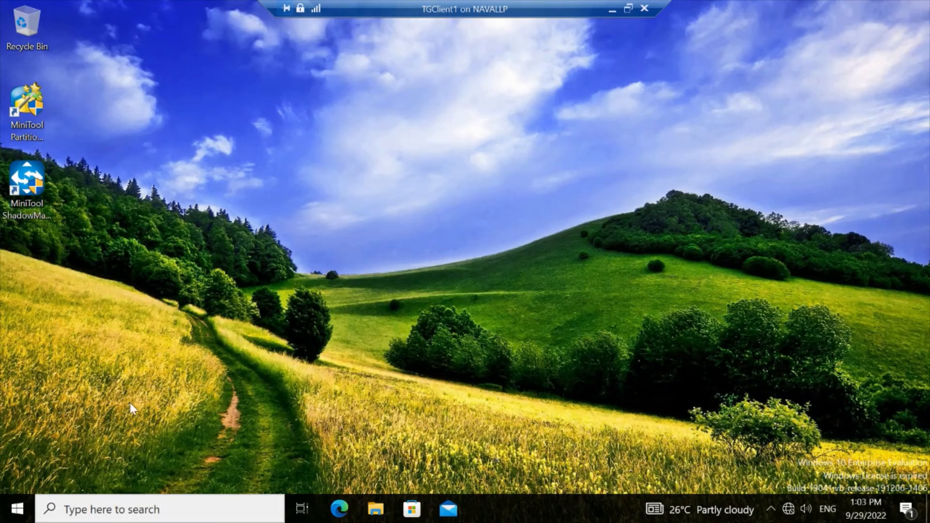
pyautogui.rightClick(16, 512)
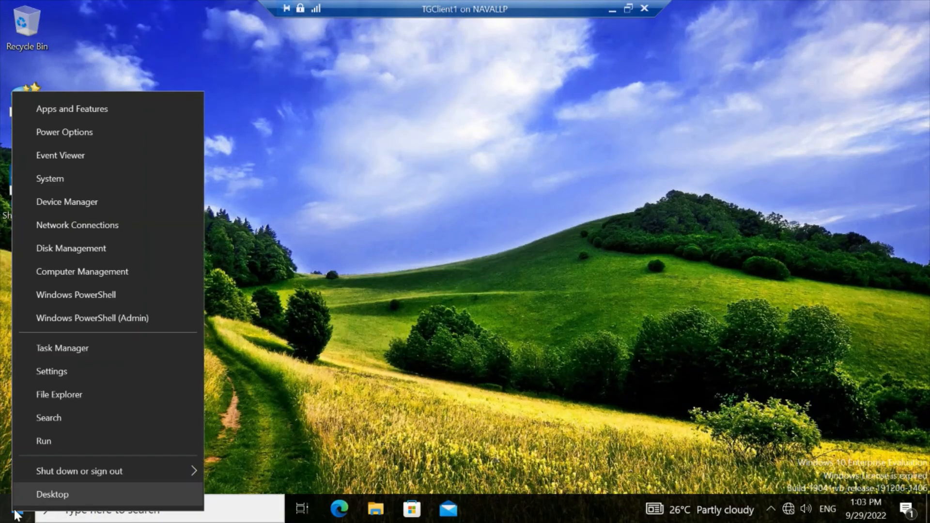
pyautogui.click(42, 443)
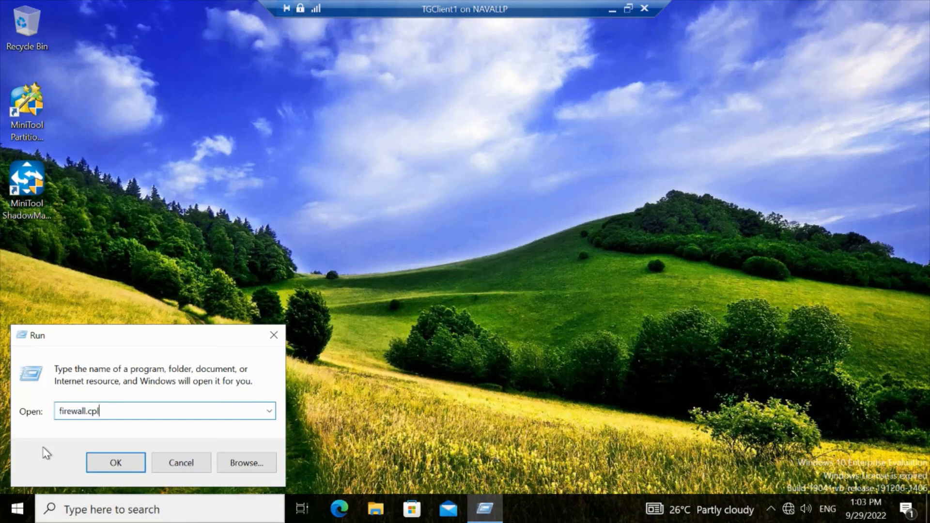
pyautogui.press('Return')
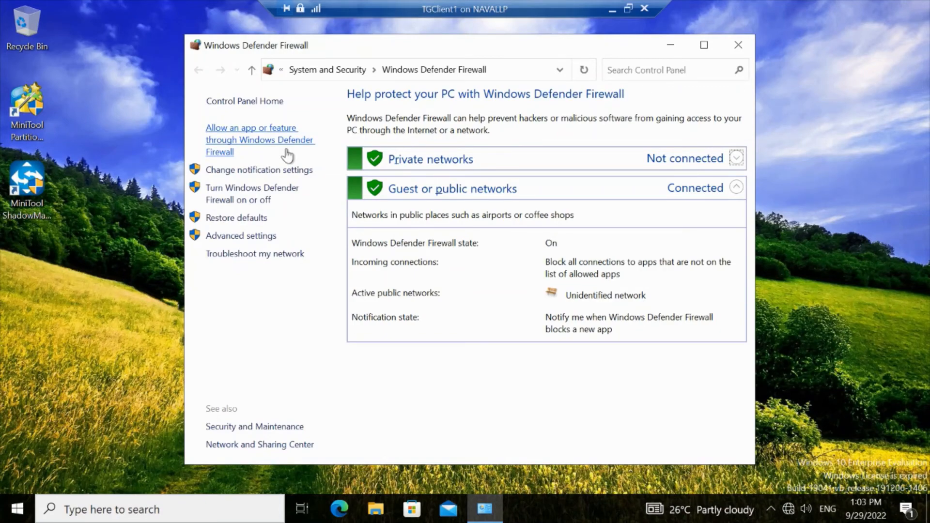
# Turn off Windows Defender Firewall on TGClient1 for both private and public networks, save the settings, and close the firewall window
pyautogui.click(241, 200)
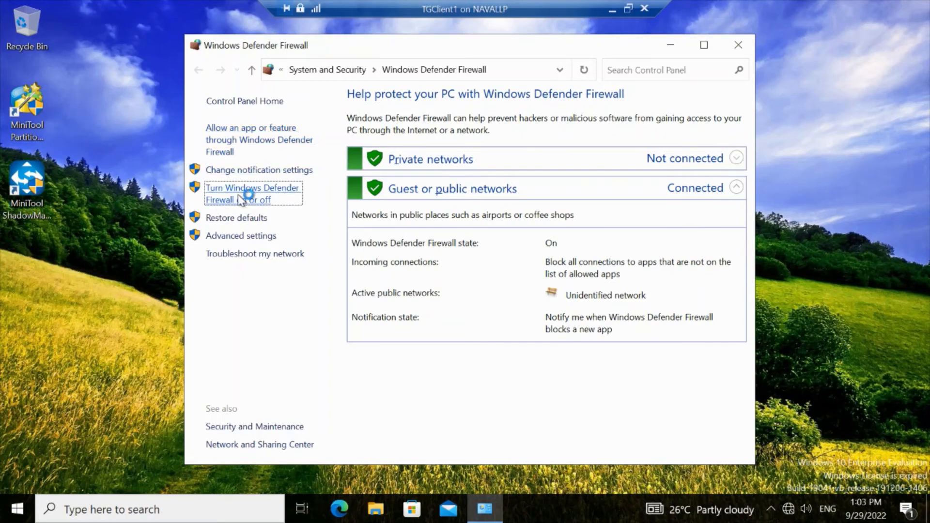
pyautogui.click(345, 212)
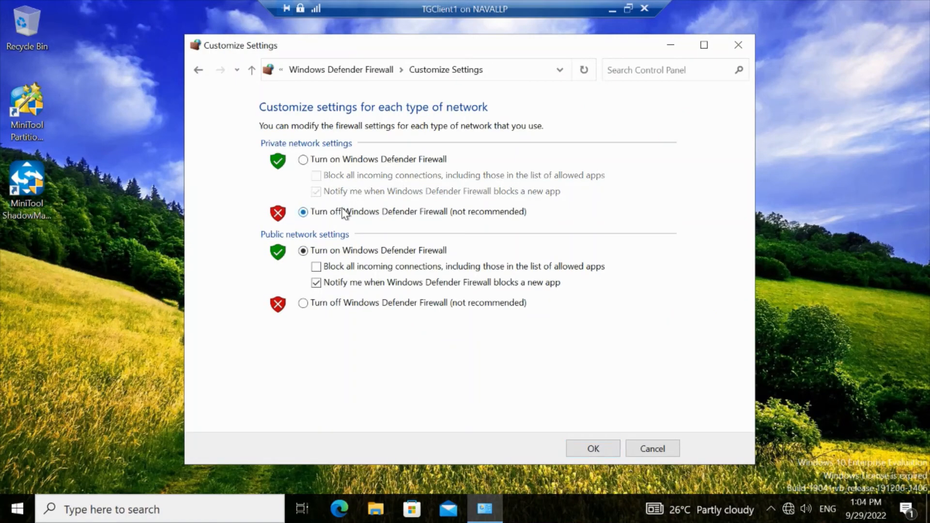
pyautogui.click(600, 452)
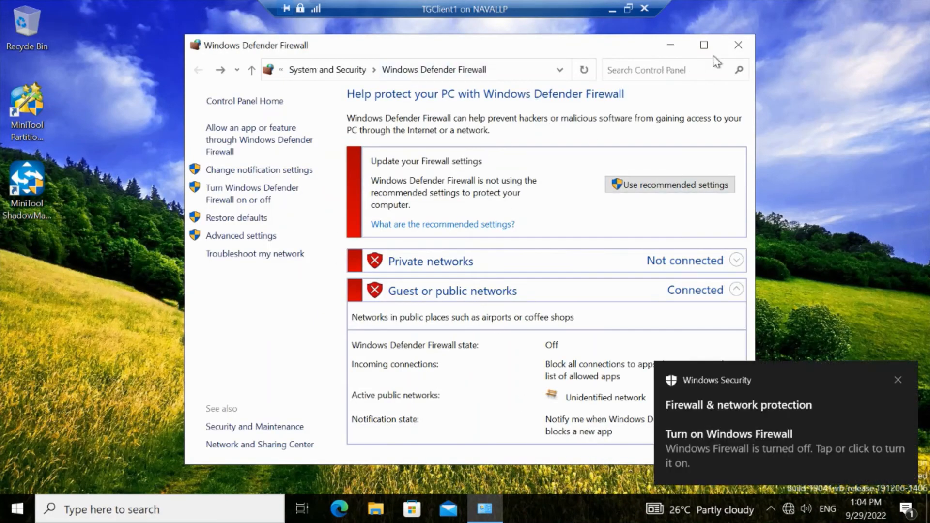
pyautogui.click(739, 44)
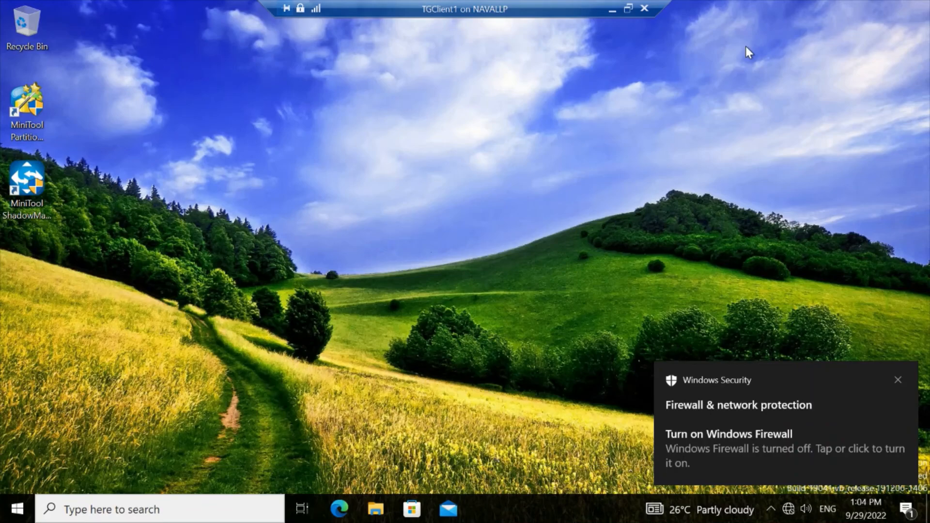
# Return to the TGSVR2019 Command Prompt and rerun the ping to TGClient1 at 192.168.150.10
pyautogui.click(612, 11)
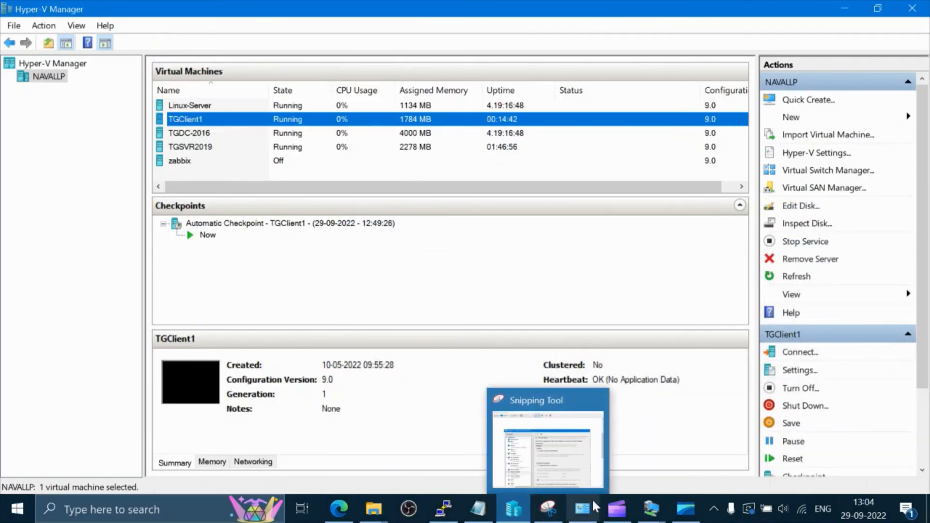
pyautogui.moveTo(586, 508)
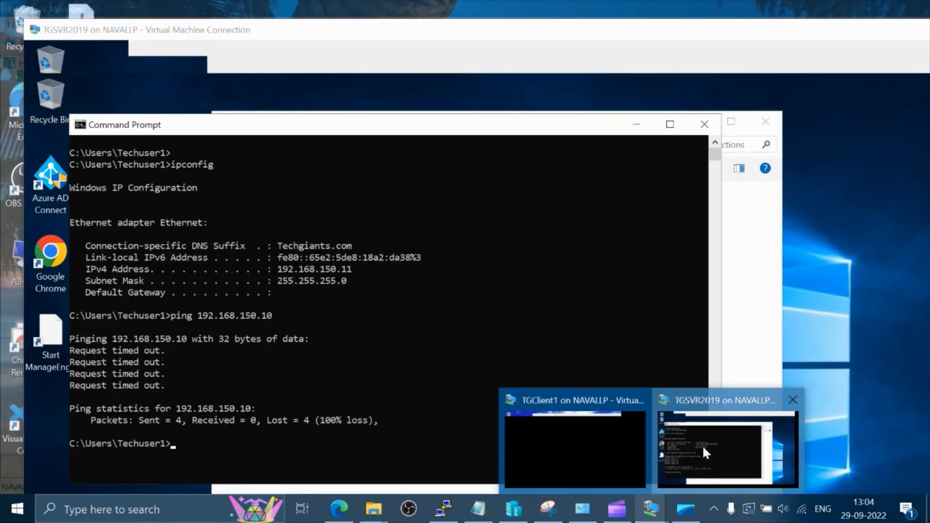
pyautogui.click(703, 446)
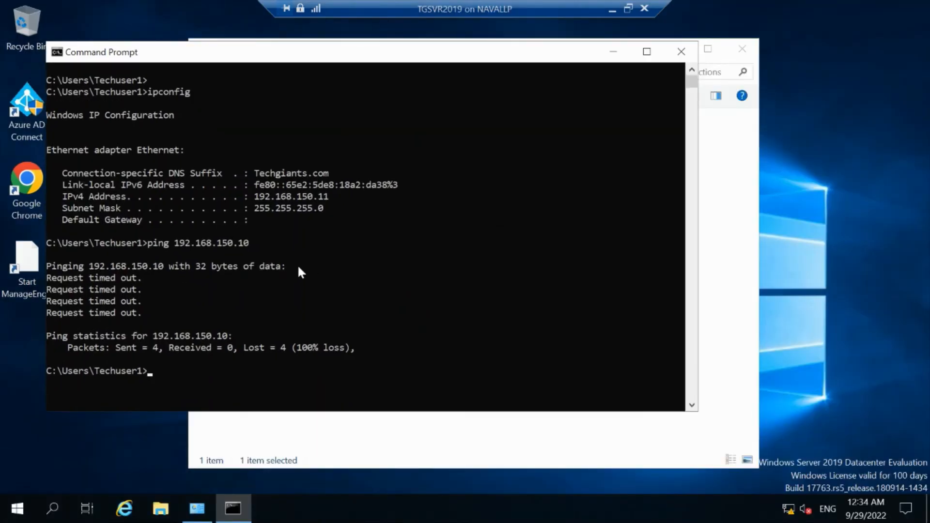
pyautogui.press('Up')
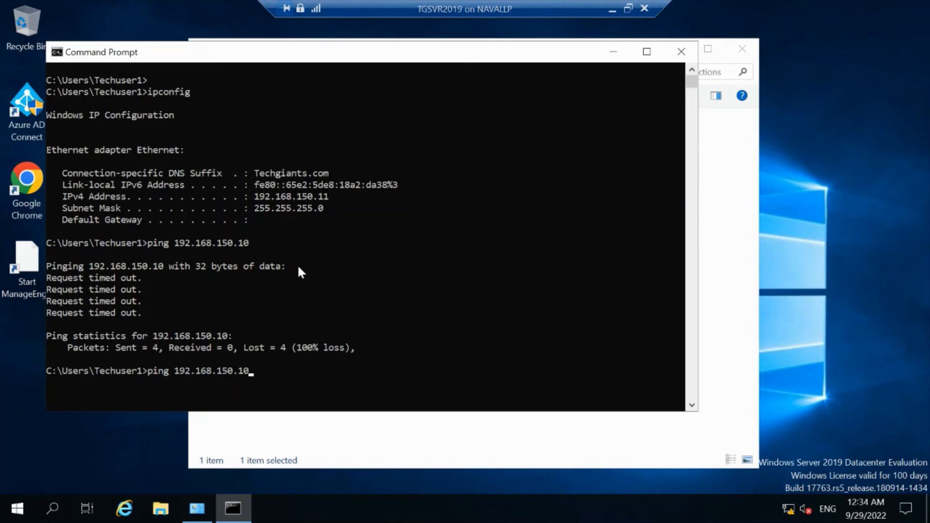
pyautogui.press('Return')
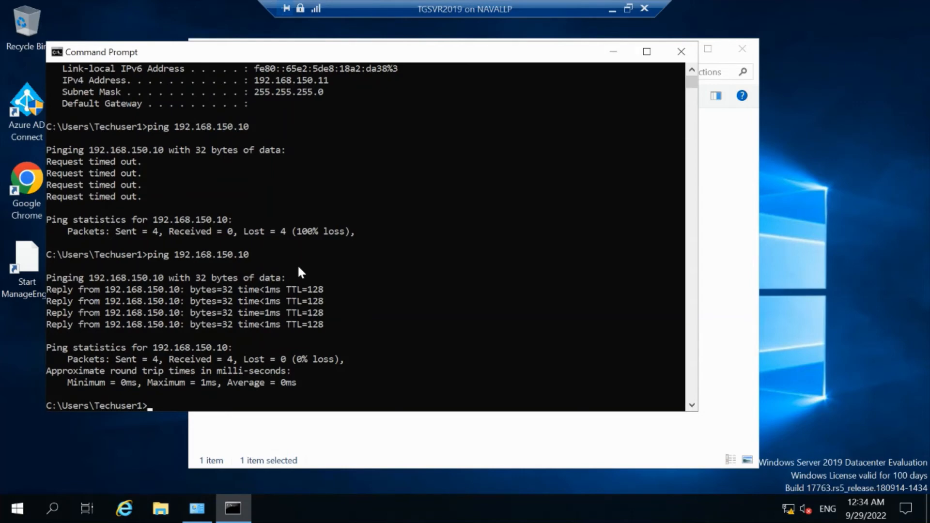
# Open a Command Prompt on TGClient1 with the Run command cmd and ping TGSVR2019 at 192.168.150.11
pyautogui.click(612, 9)
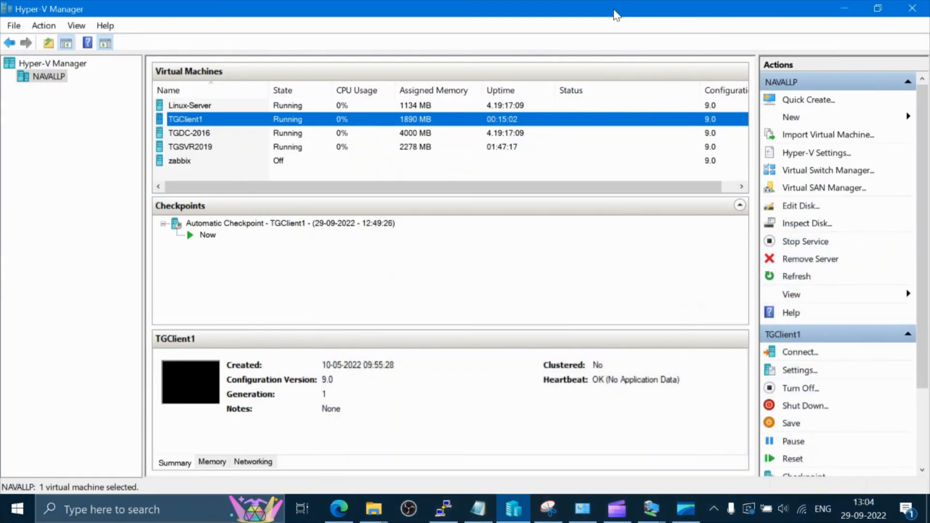
pyautogui.click(651, 509)
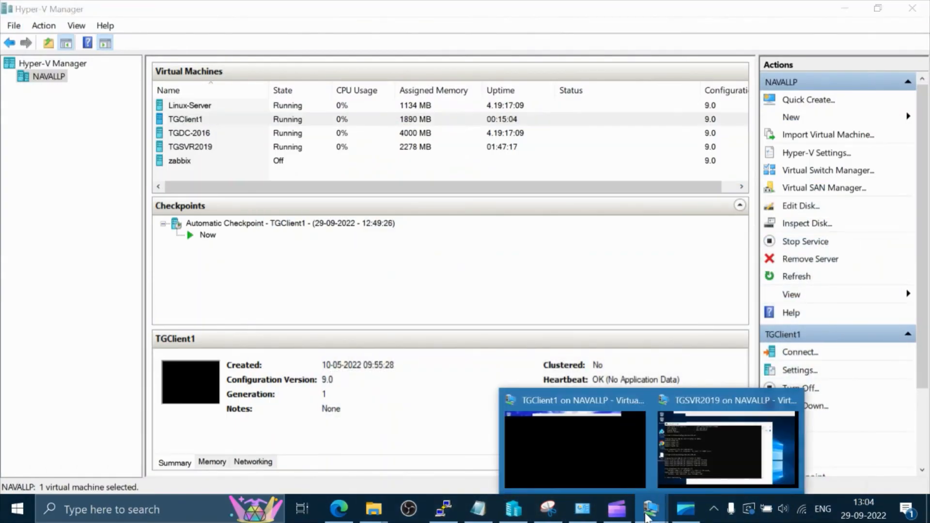
pyautogui.click(558, 442)
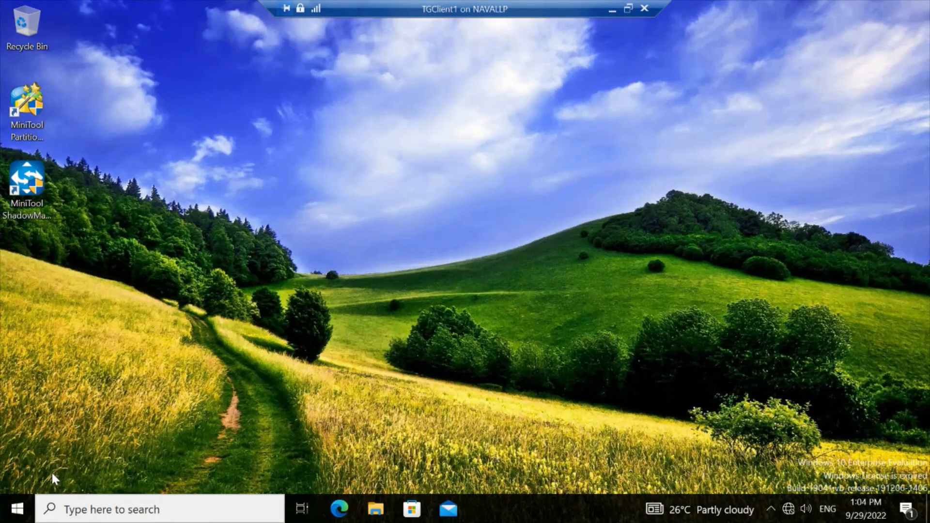
pyautogui.rightClick(18, 518)
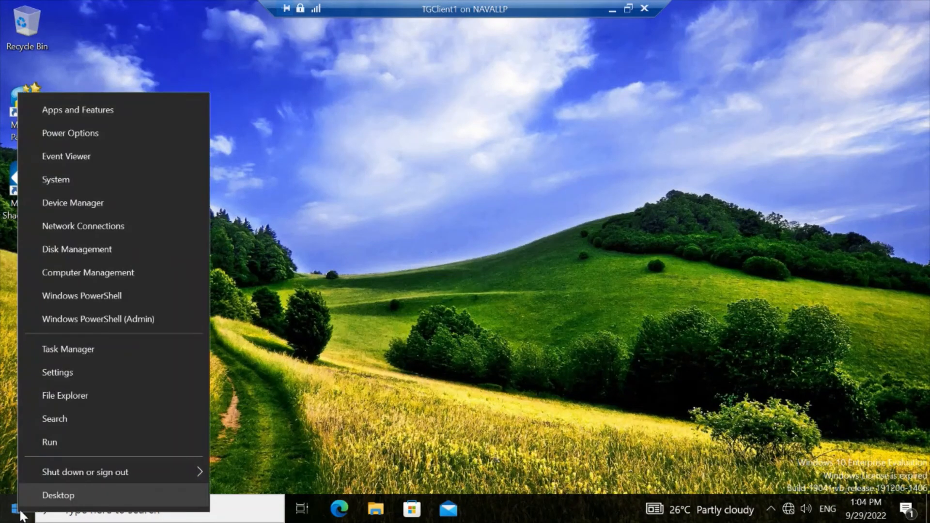
pyautogui.click(56, 447)
pyautogui.write('cmd')
pyautogui.press('Return')
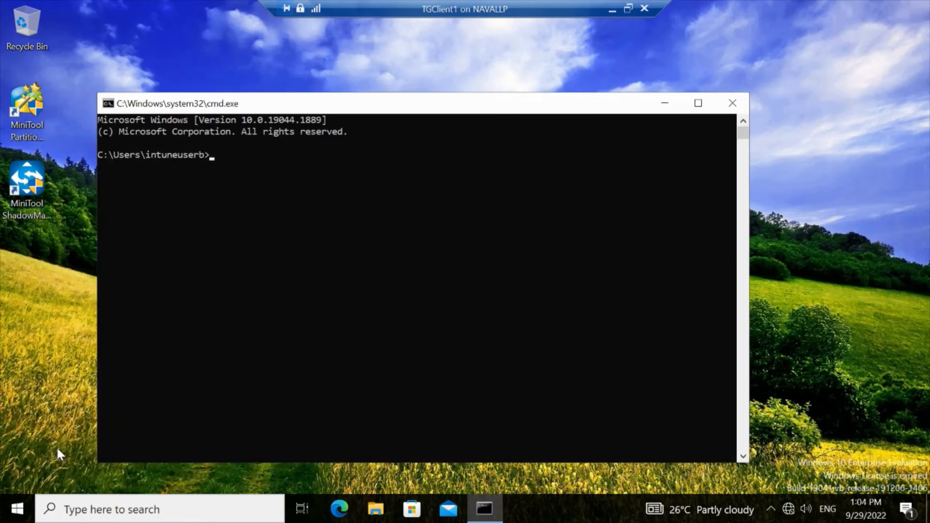
pyautogui.write('ping 192.168.150.11')
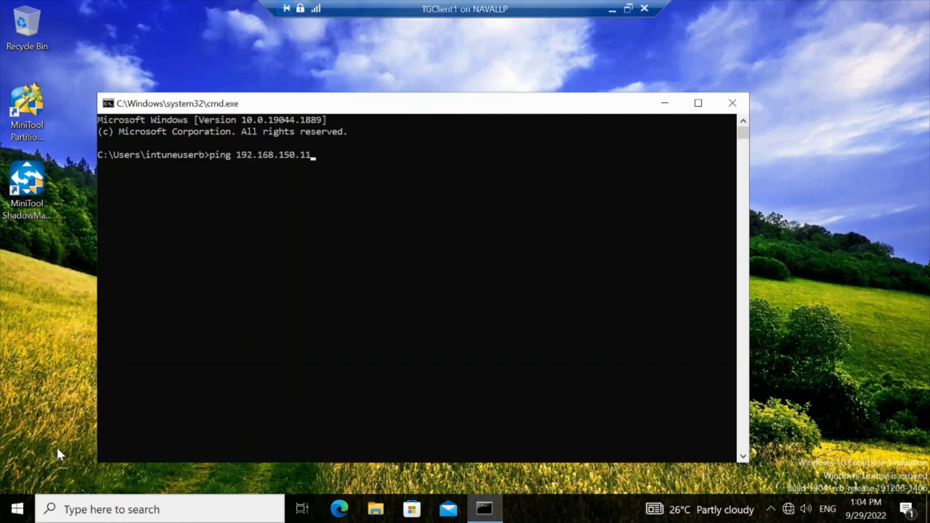
pyautogui.press('Return')
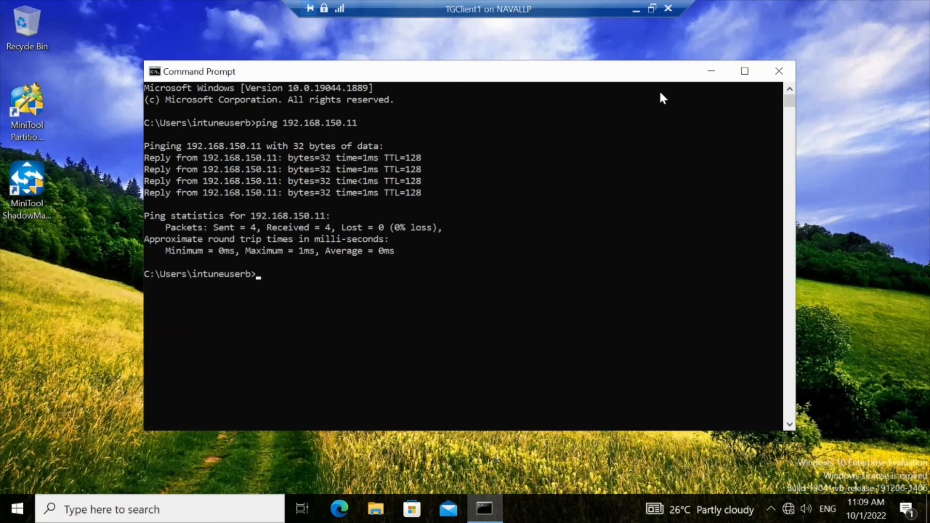
# Return to the Hyper-V host, open its Command Prompt, and run ipconfig to list the host's network adapters
pyautogui.click(635, 7)
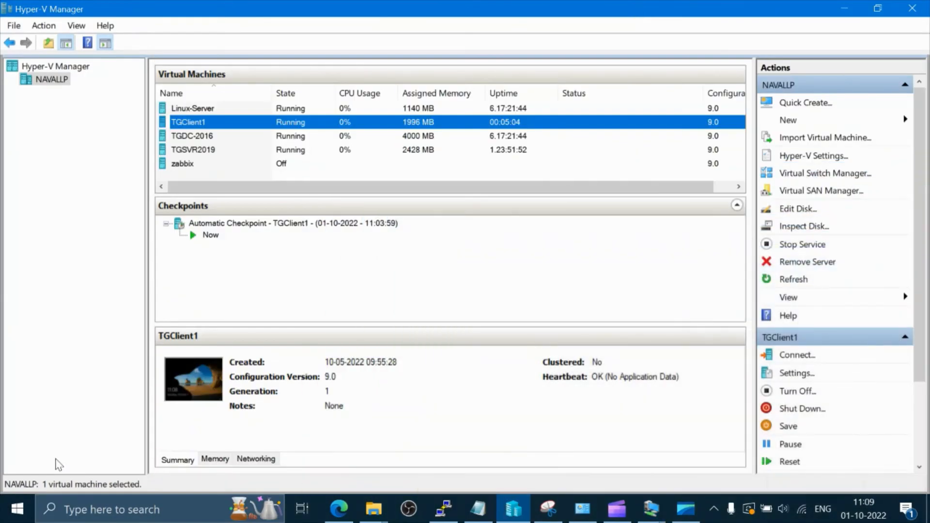
pyautogui.click(17, 509)
pyautogui.write('cmd')
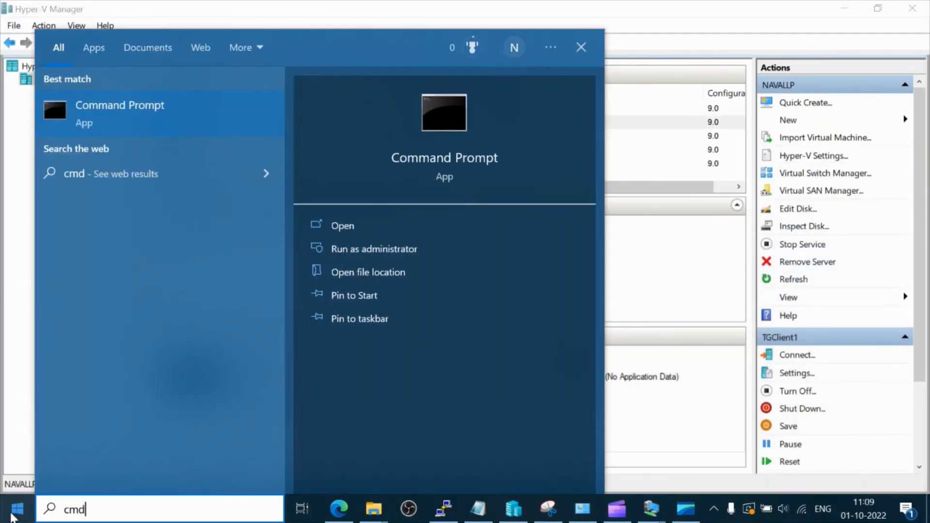
pyautogui.press('Return')
pyautogui.write('ipconfig')
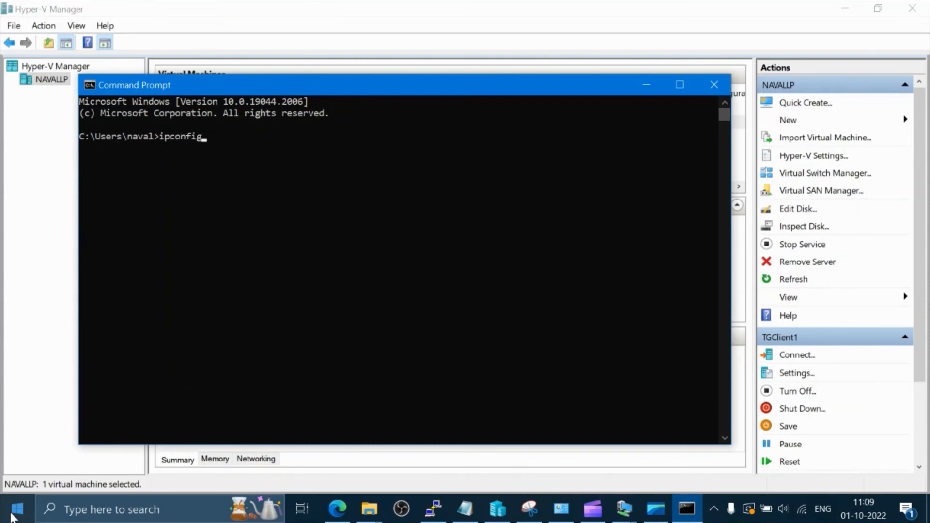
pyautogui.press('Return')
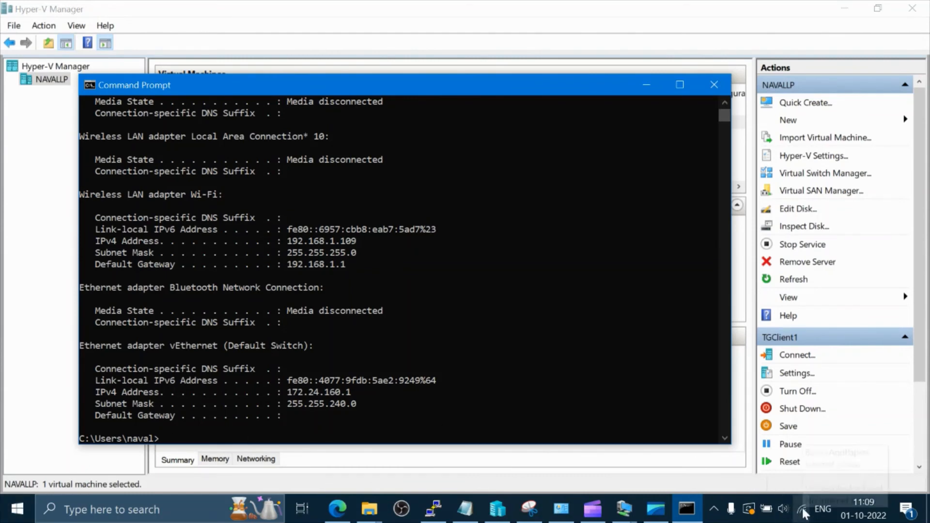
# Highlight the Wireless LAN adapter Wi-Fi heading and its IPv4 address in the host's ipconfig output
pyautogui.moveTo(803, 511)
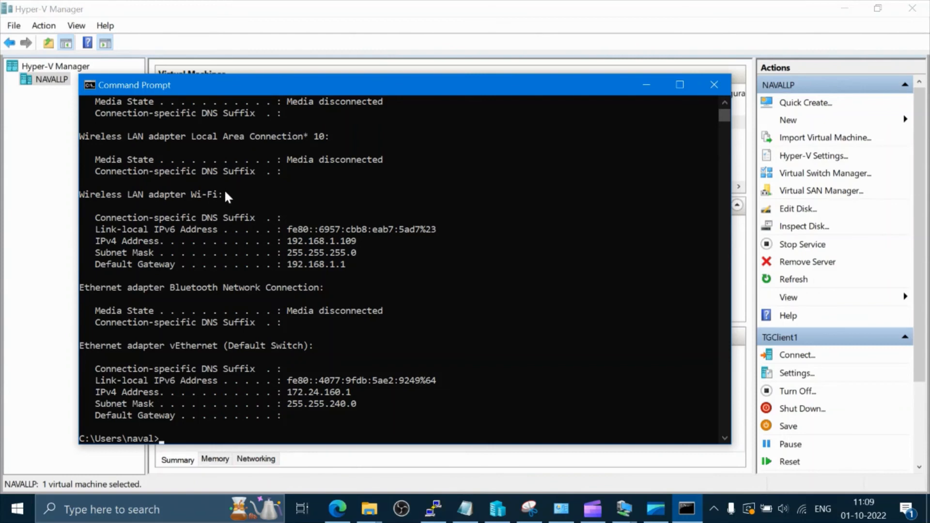
pyautogui.moveTo(224, 189); pyautogui.dragTo(80, 197)
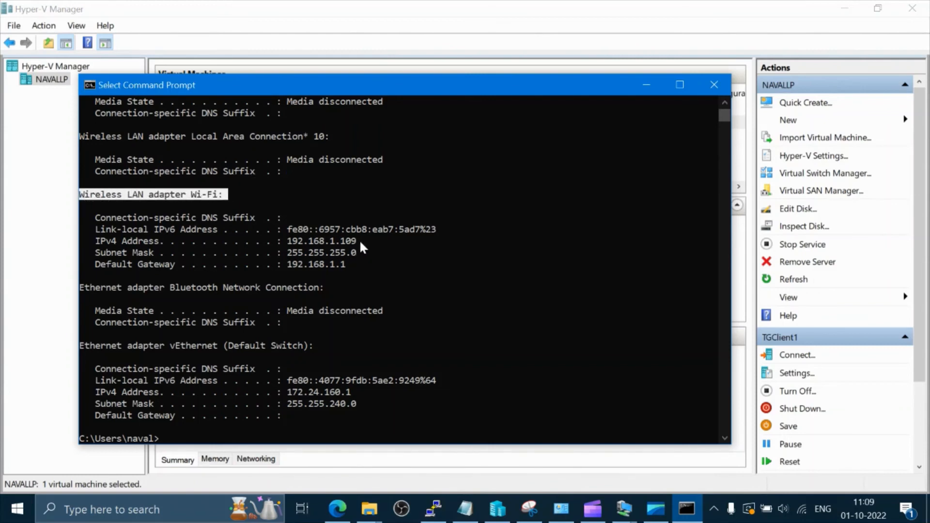
pyautogui.moveTo(360, 241); pyautogui.dragTo(290, 248)
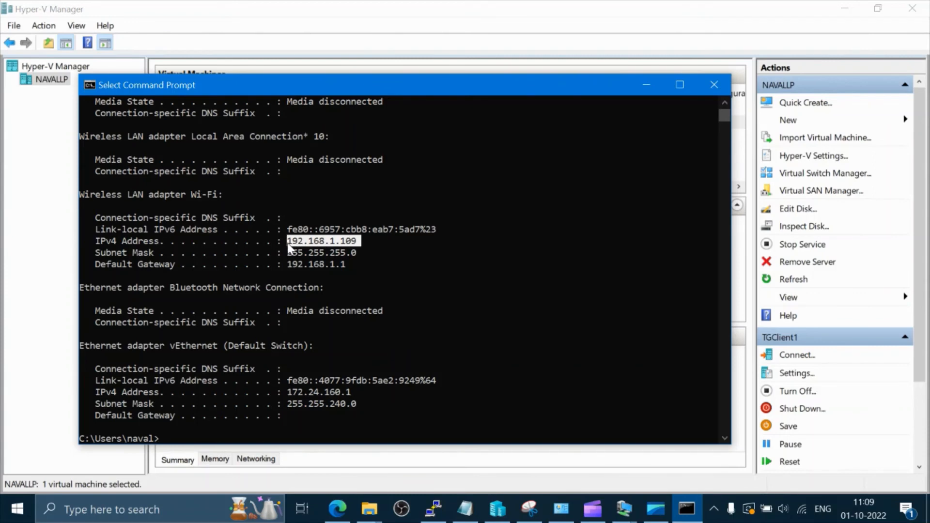
# Ping TGClient1 at 192.168.150.10 from the Hyper-V host's Command Prompt
pyautogui.rightClick(288, 244)
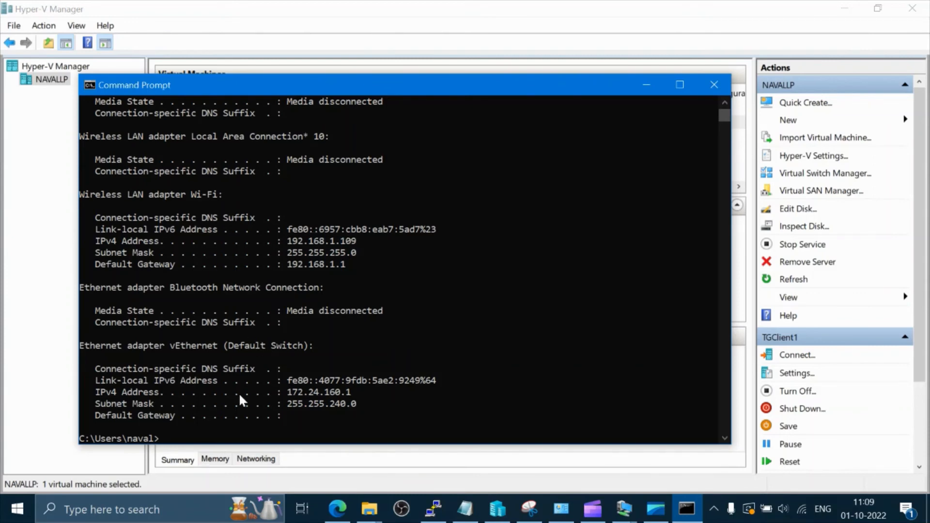
pyautogui.write('ping')
pyautogui.write('192.168.150')
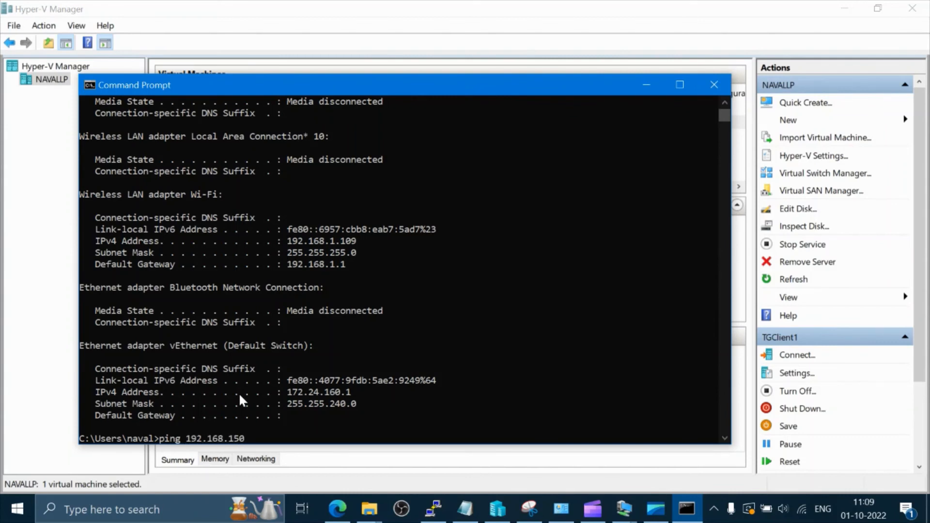
pyautogui.write('.10')
pyautogui.press('Return')
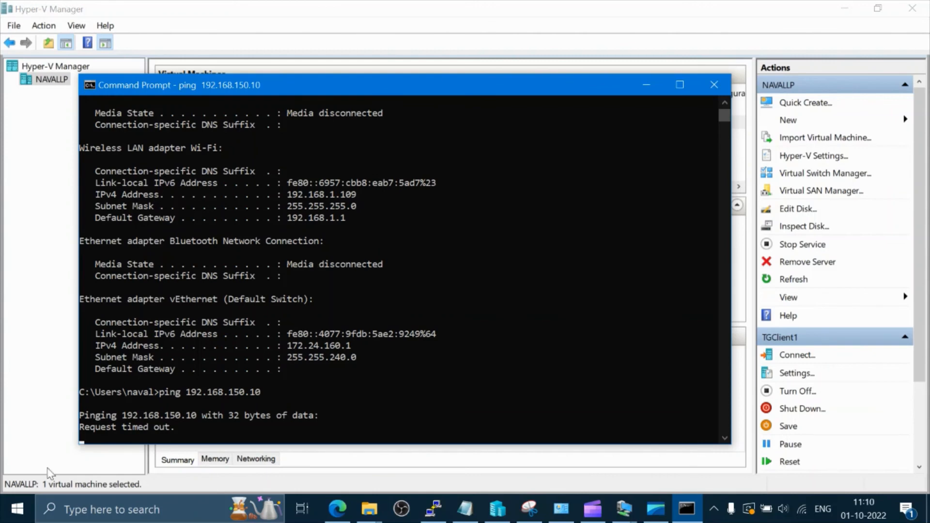
# Open the host's Windows Defender Firewall with the Run command firewall.cpl and check its on/off settings for private and public networks
pyautogui.rightClick(17, 508)
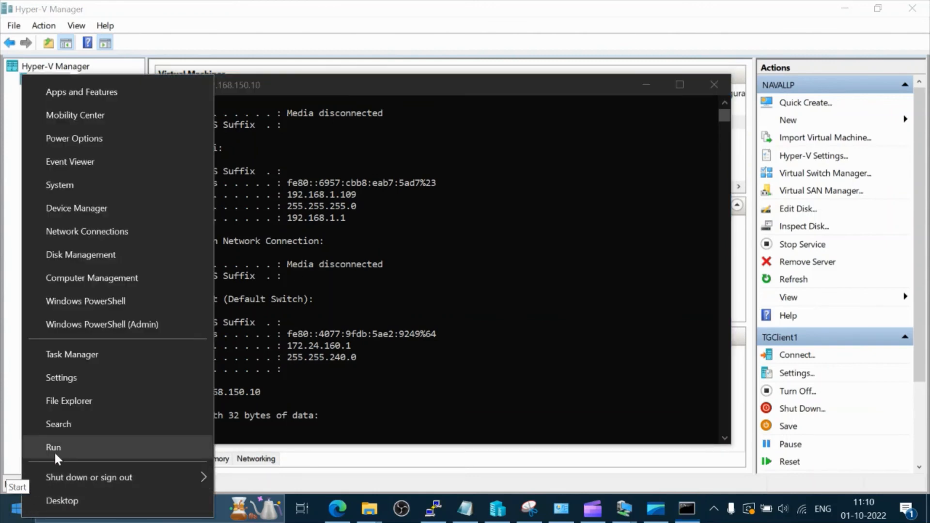
pyautogui.click(55, 455)
pyautogui.write('fire')
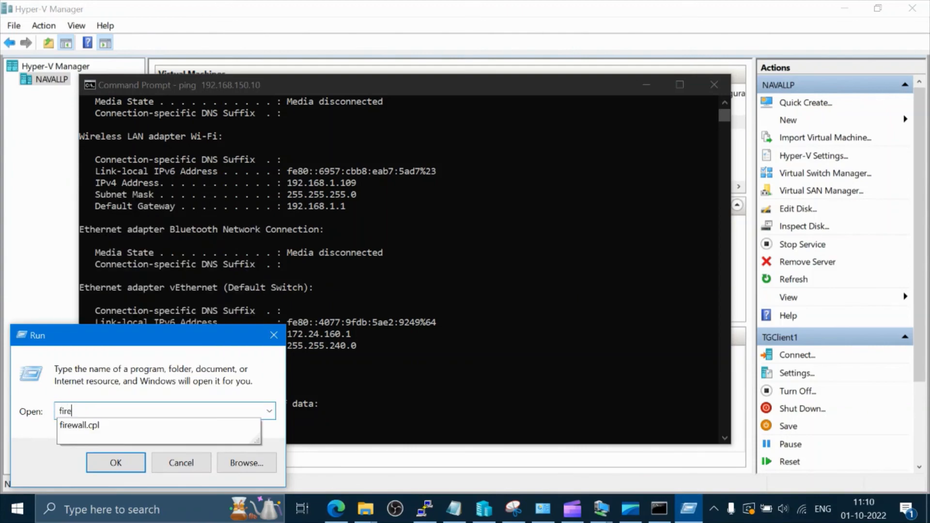
pyautogui.write('wall.cpl')
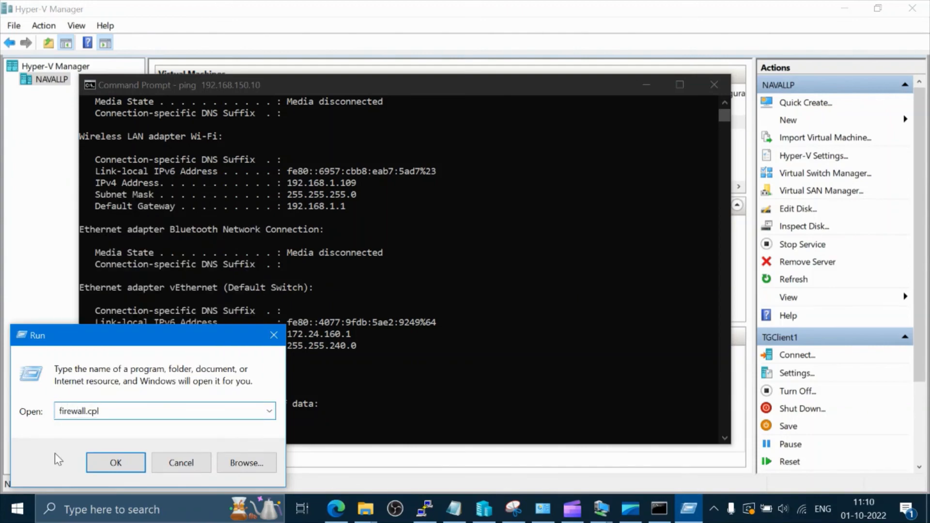
pyautogui.press('Return')
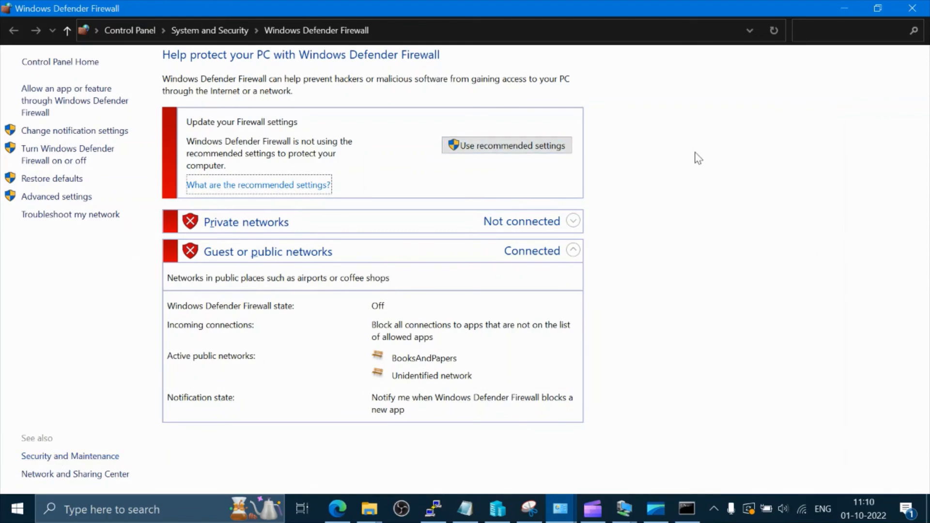
pyautogui.click(62, 156)
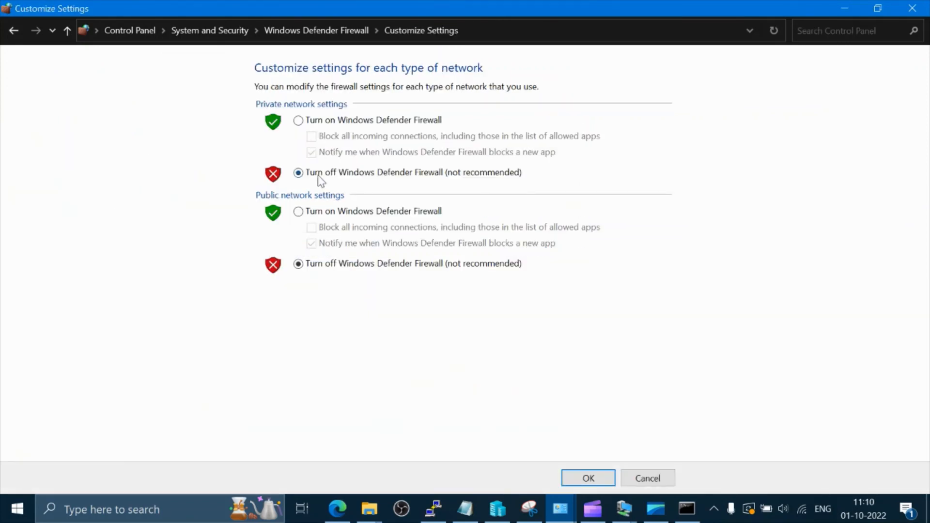
pyautogui.click(647, 478)
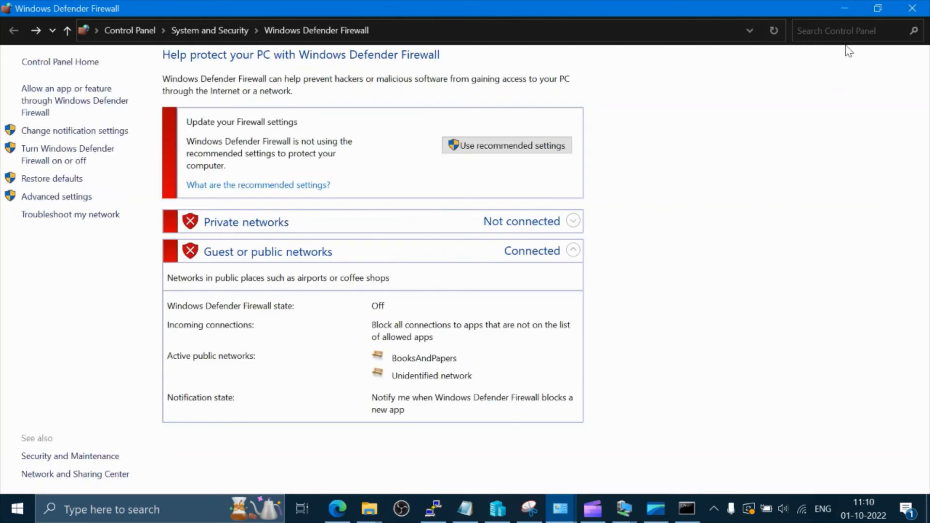
pyautogui.click(841, 11)
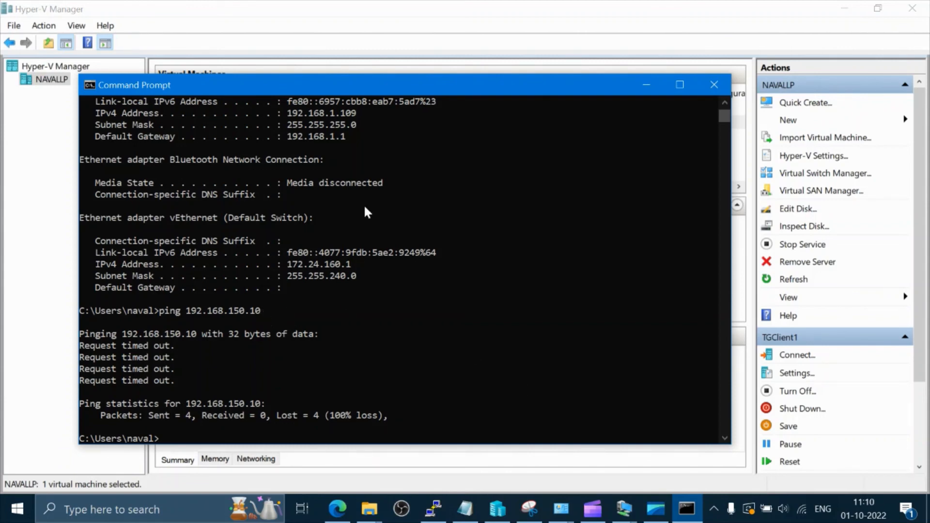
# Review the host's Wi-Fi IPv4 address in the ipconfig output, and ping 192.168.1.109 from the TGClient1 Command Prompt
pyautogui.click(725, 102)
pyautogui.click(725, 103)
pyautogui.click(725, 103)
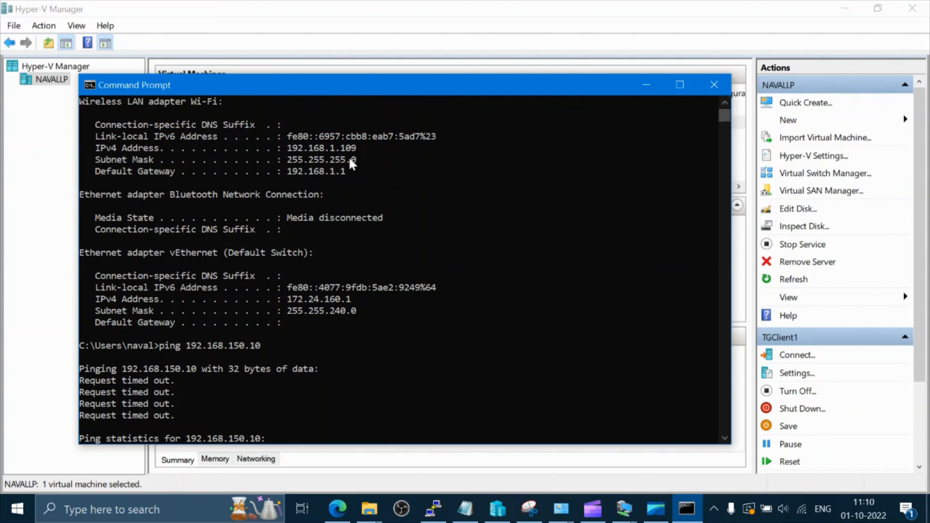
pyautogui.moveTo(624, 508)
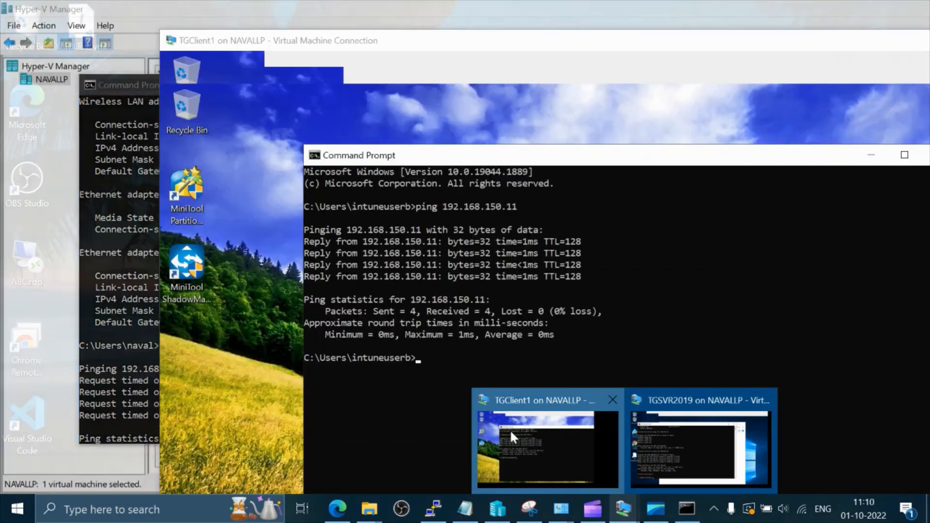
pyautogui.click(510, 430)
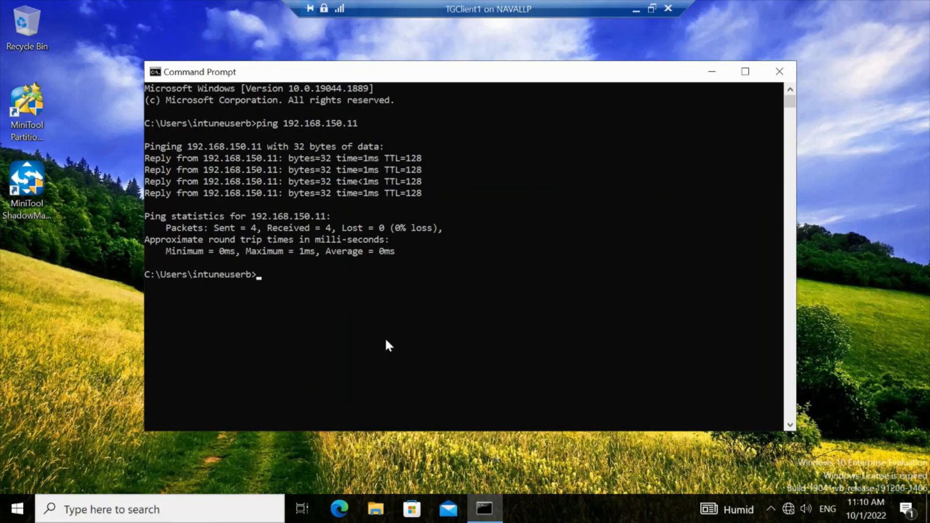
pyautogui.write('ping 192.168.1.')
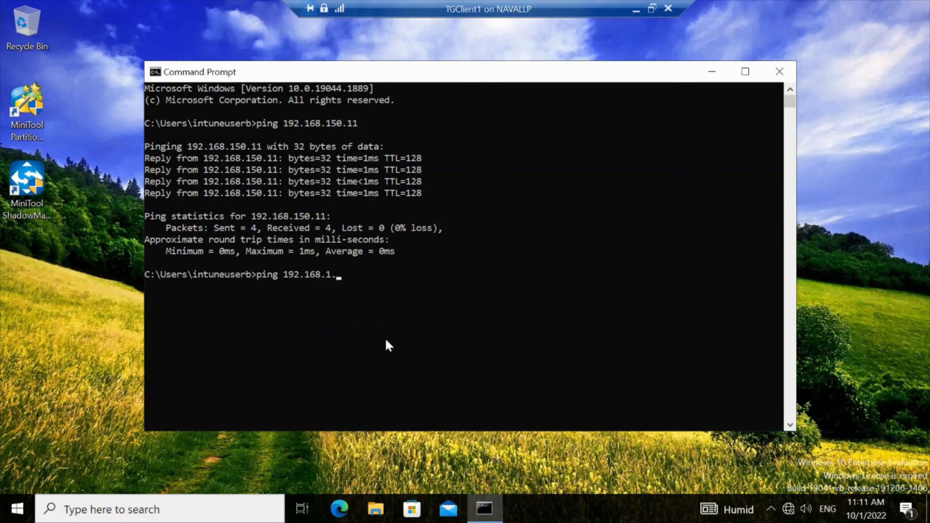
pyautogui.write('109')
pyautogui.press('Return')
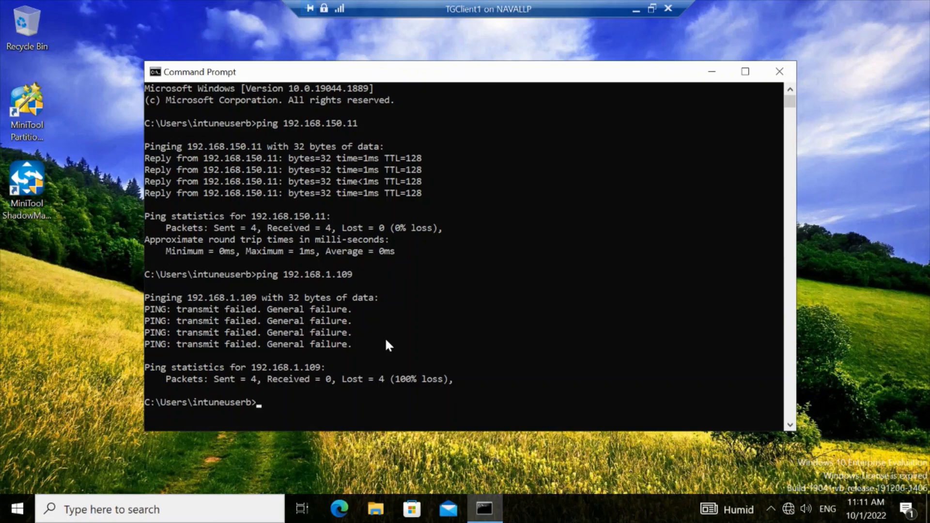
# Ping TGSVR2019 at 192.168.150.11 again from the TGClient1 Command Prompt
pyautogui.write('ping 192.168.150.11')
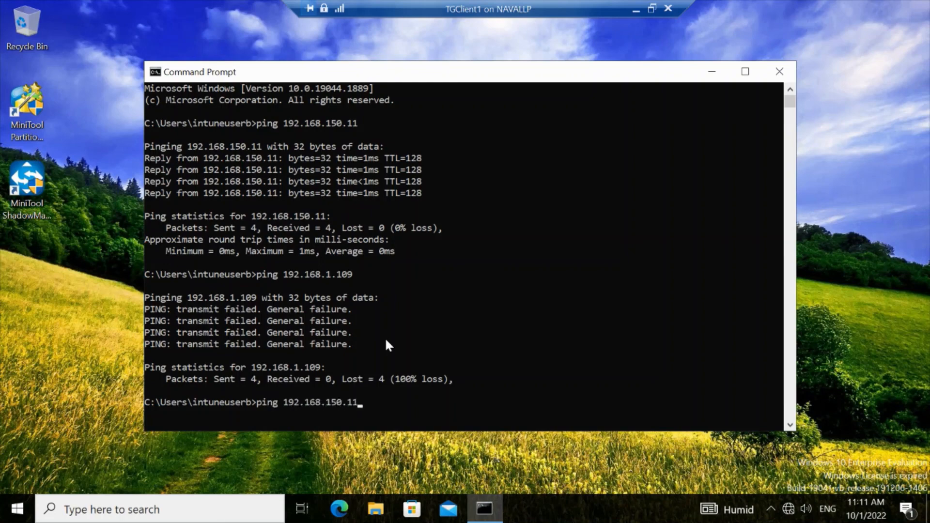
pyautogui.press('Return')
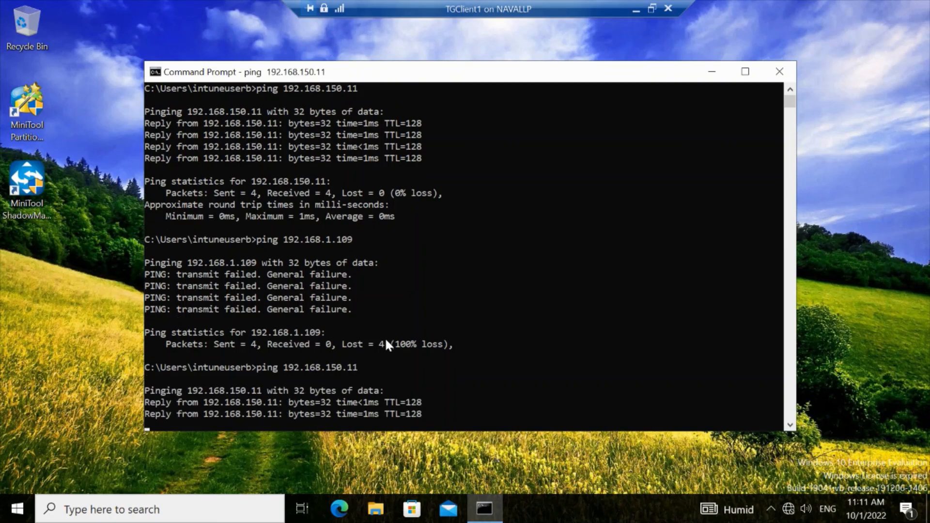